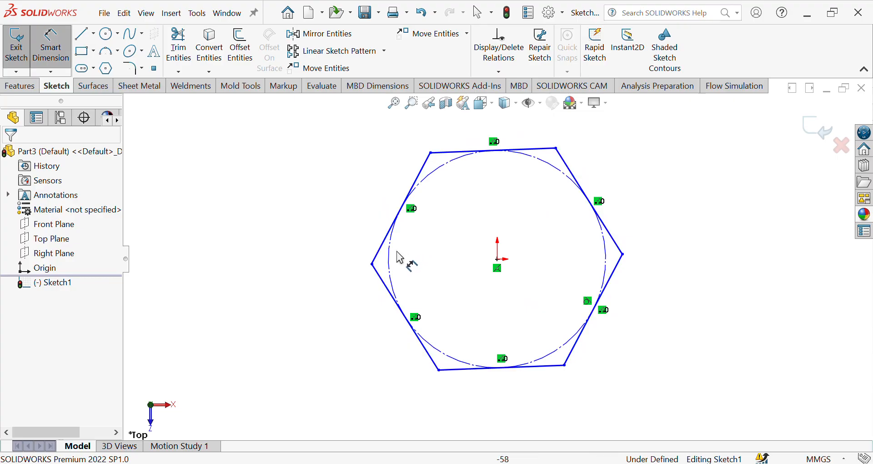
- Dimension the hexagon's inscribed circle to a diameter of 80 mm and exit the sketch
click(390, 263)
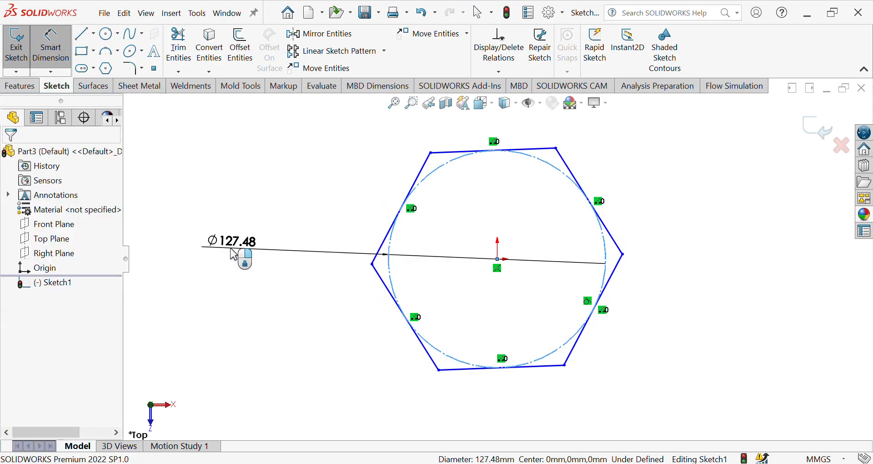
click(231, 250)
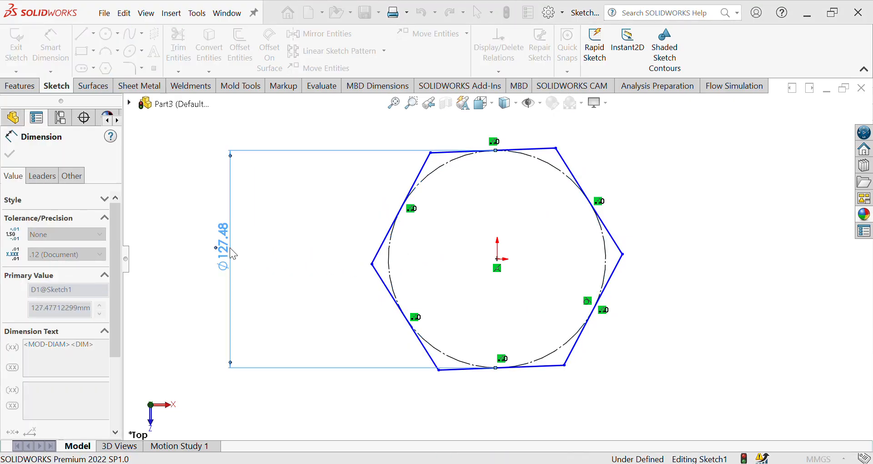
text(80)
key(Return)
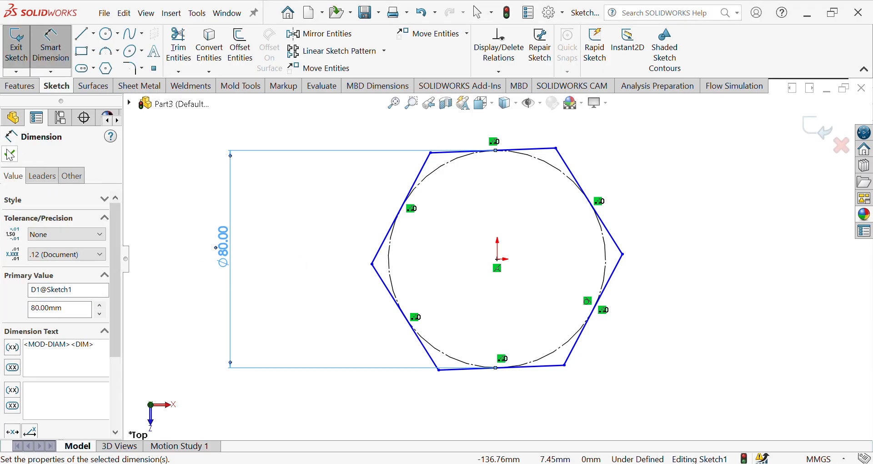
click(10, 155)
key(Escape)
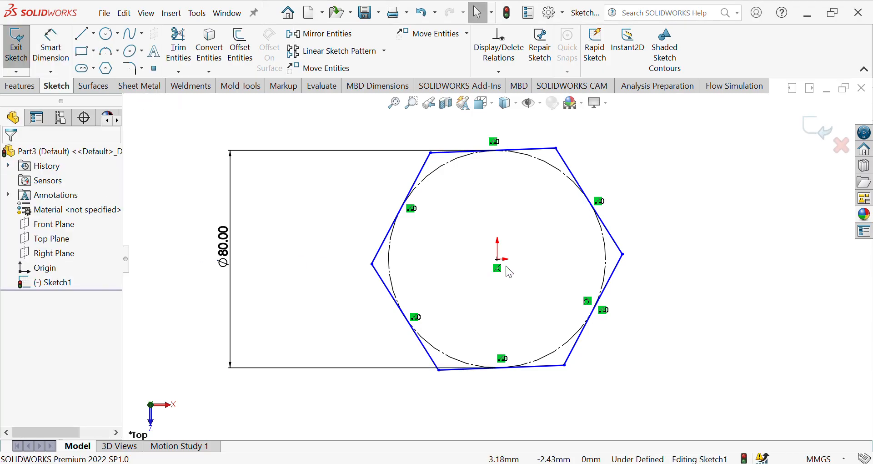
scroll(505, 261, up, 5)
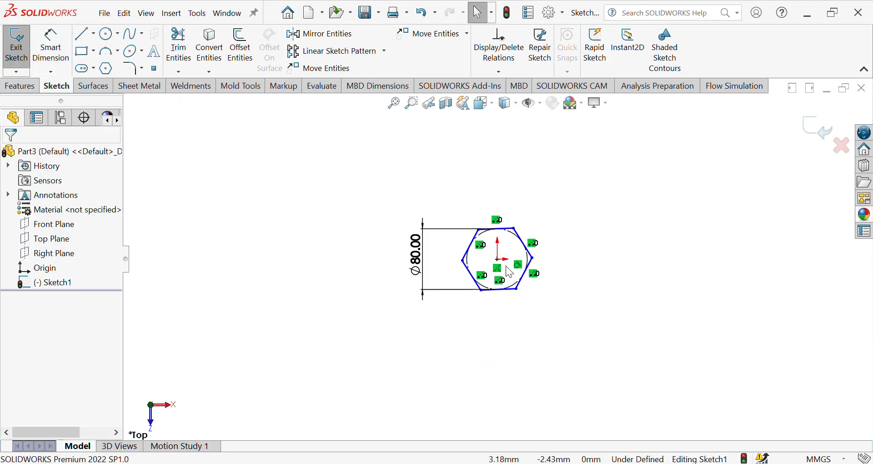
click(816, 128)
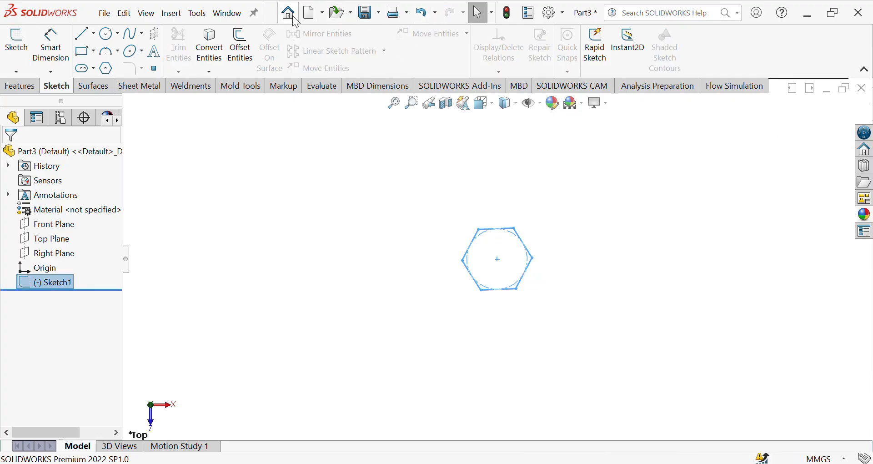
- Create a reference plane offset 150 mm from the Top Plane
click(18, 87)
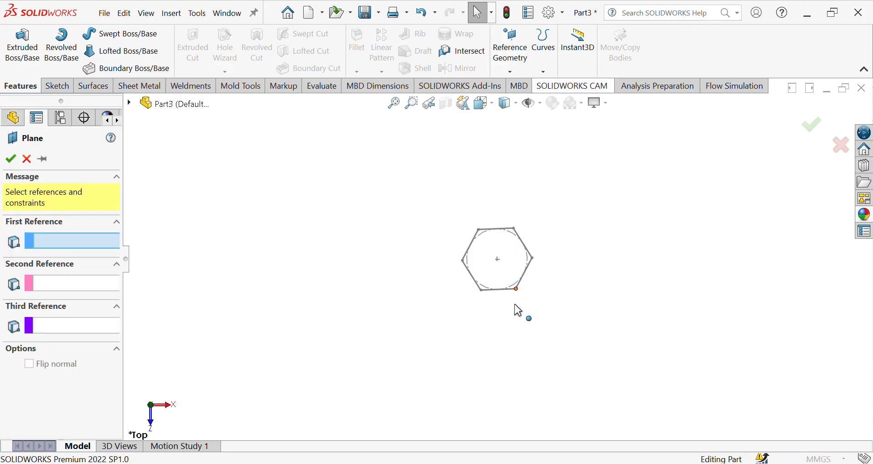
click(129, 103)
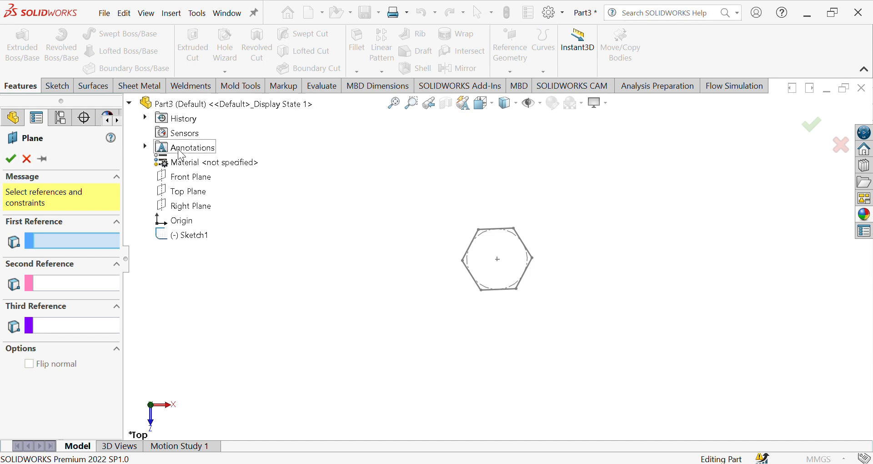
click(190, 194)
middle_drag(473, 318, 488, 150)
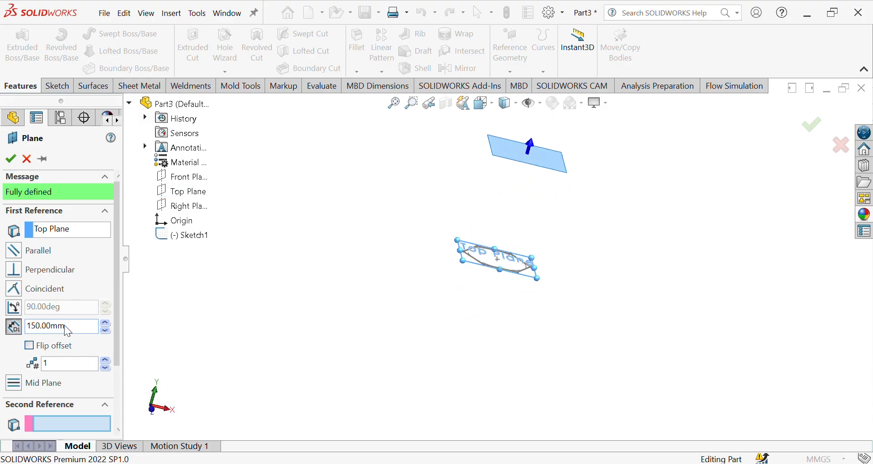
drag(77, 330, 4, 332)
click(91, 331)
click(10, 158)
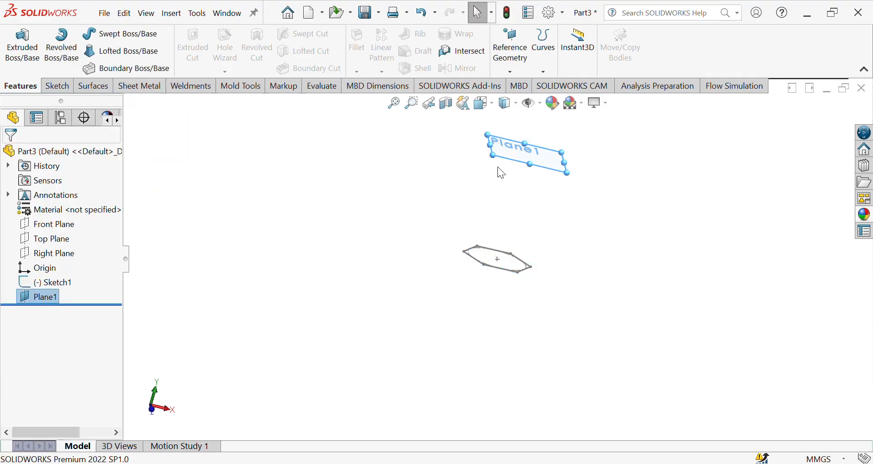
- Start a sketch on the offset plane and draw a hexagon centred on the origin with an inscribed circle about 129 mm in diameter
click(527, 157)
click(577, 121)
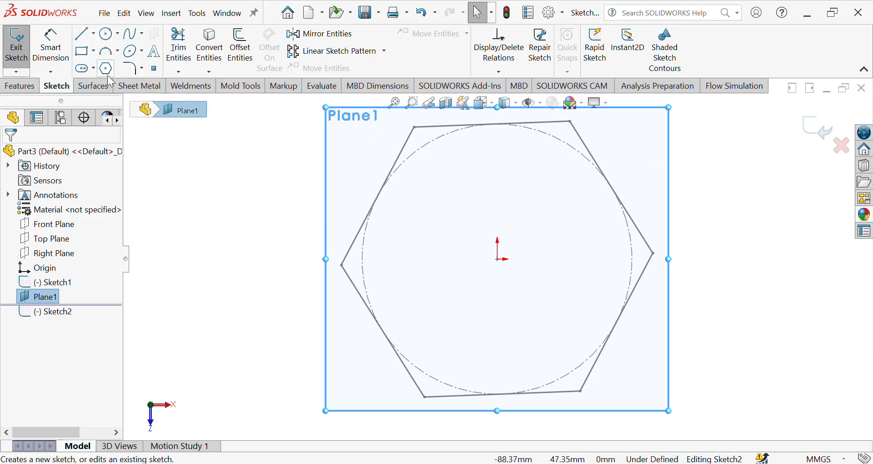
click(106, 69)
scroll(526, 285, up, 3)
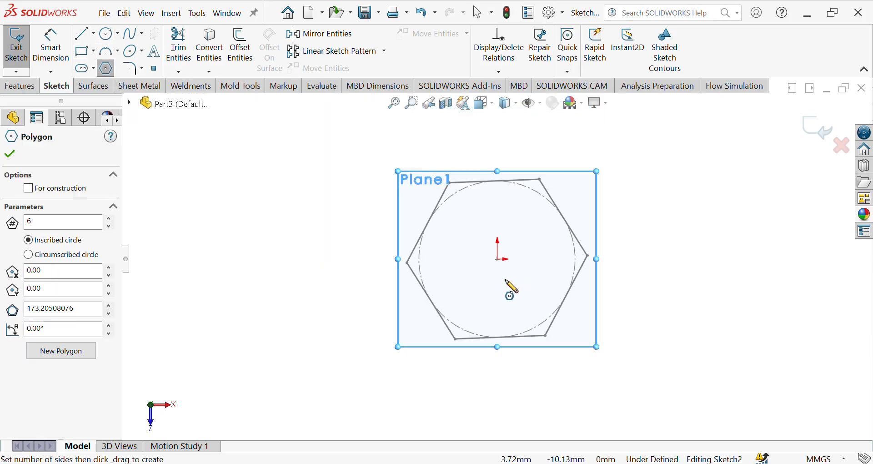
click(497, 259)
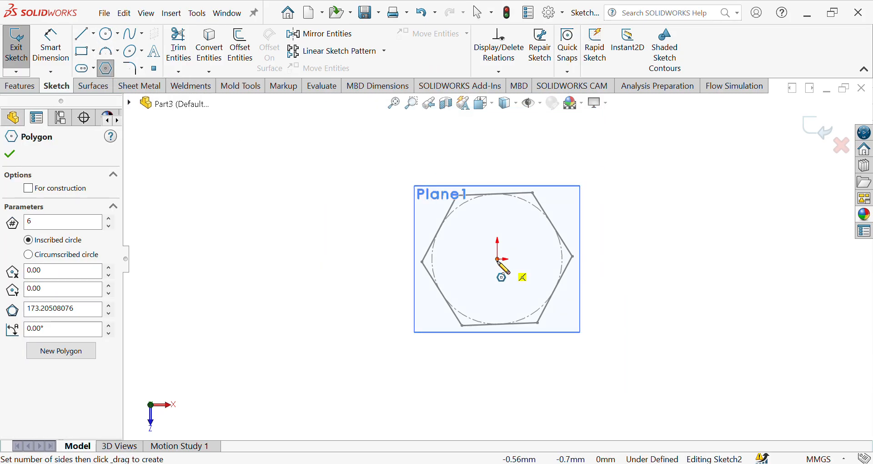
click(578, 350)
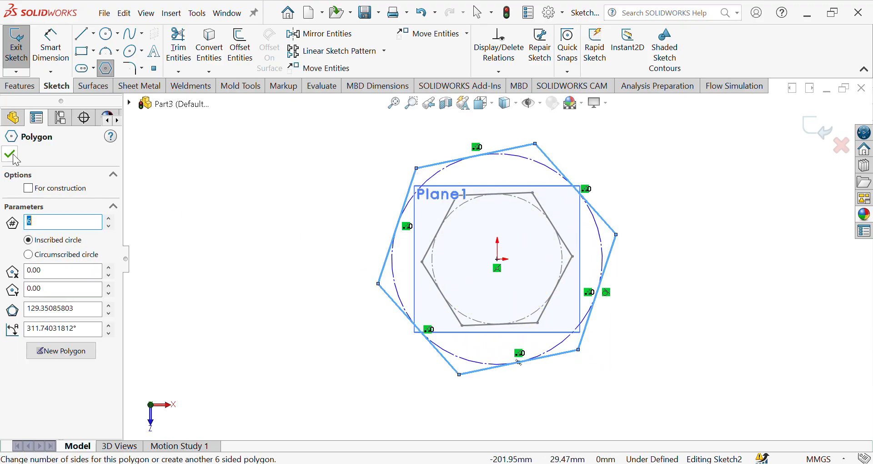
key(Escape)
- Dimension the inscribed circle of the hexagon on the offset plane to a diameter of 120 mm
click(50, 46)
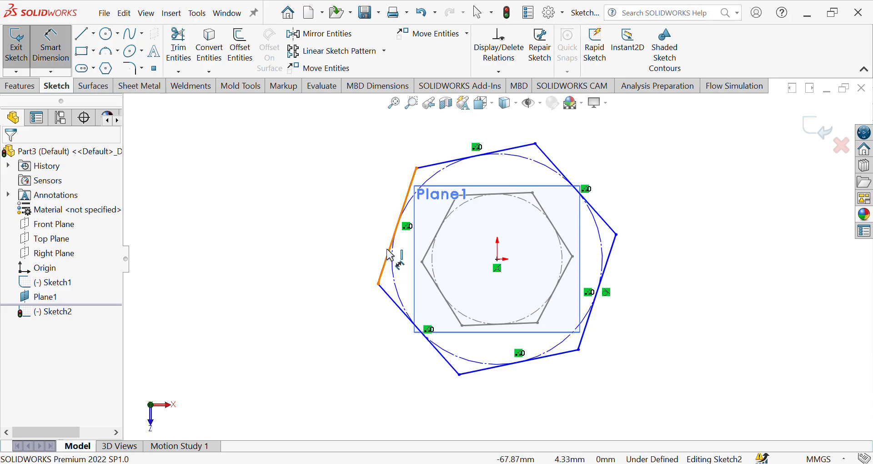
click(439, 171)
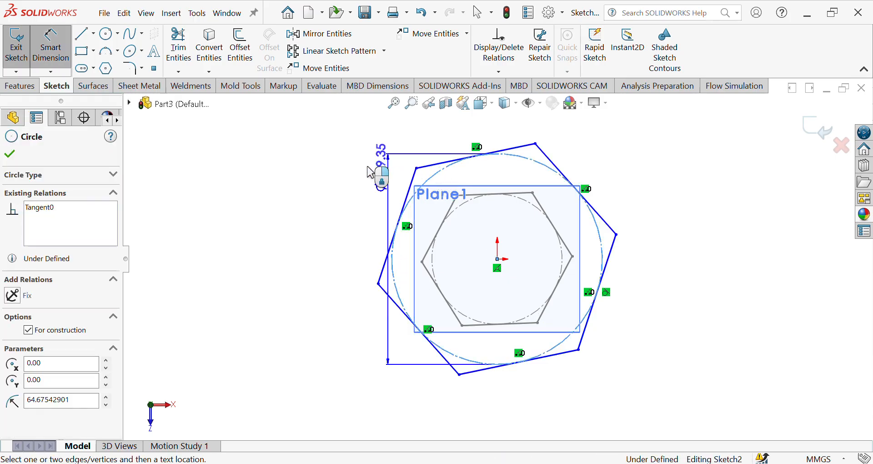
click(236, 261)
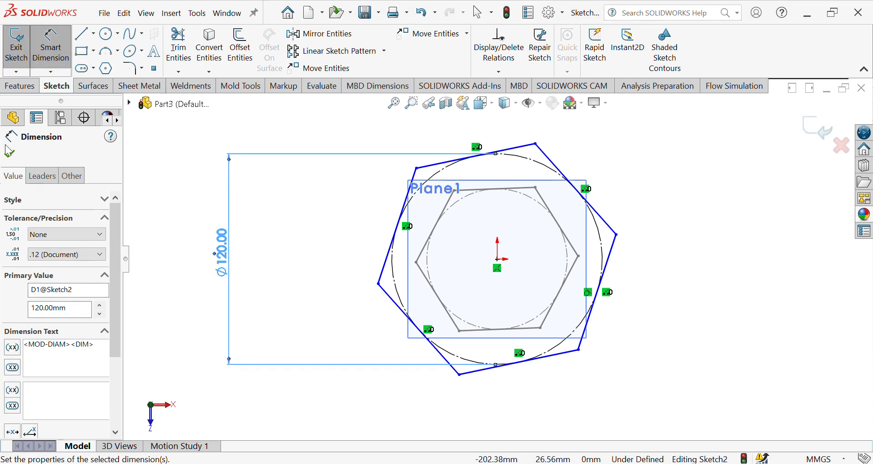
click(9, 154)
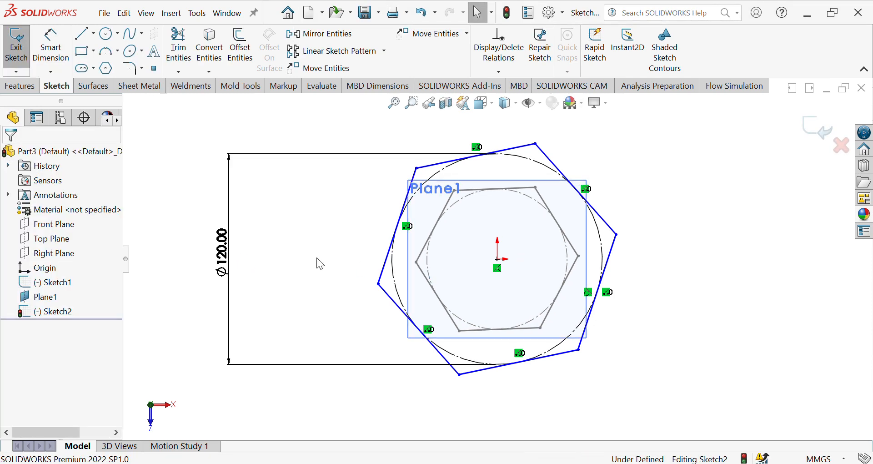
- Change the inscribed circle's diameter on the offset plane to 110 mm and exit the sketch
double_click(223, 249)
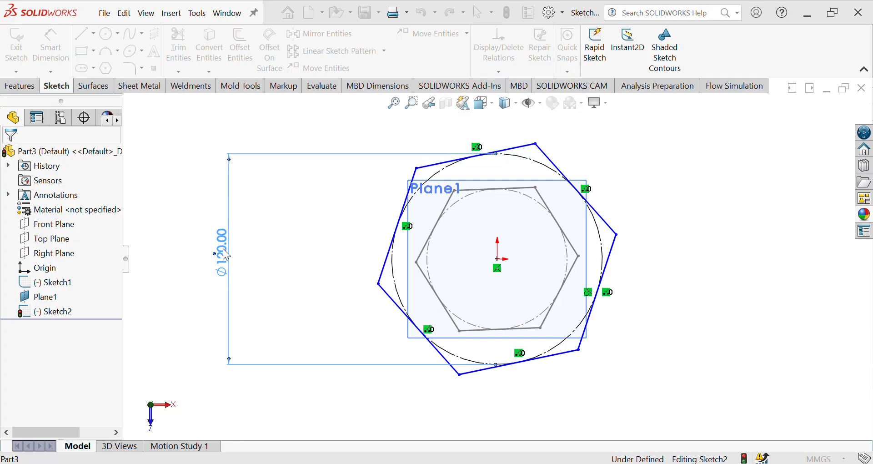
text(110)
key(Return)
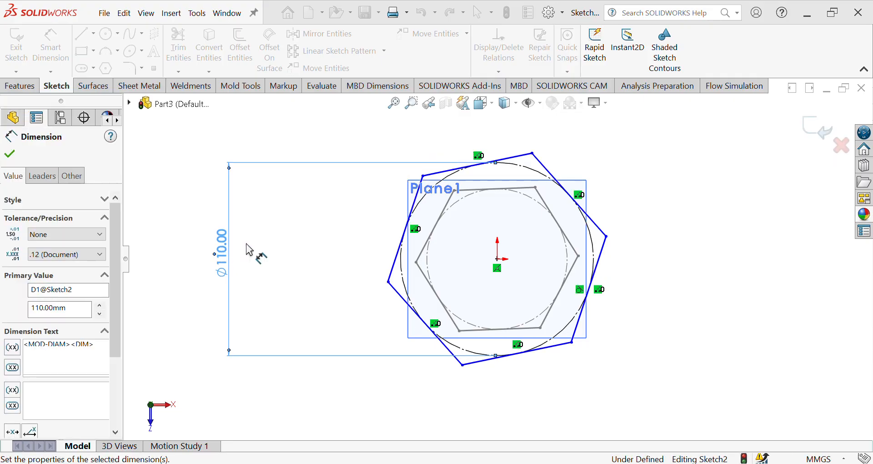
click(10, 154)
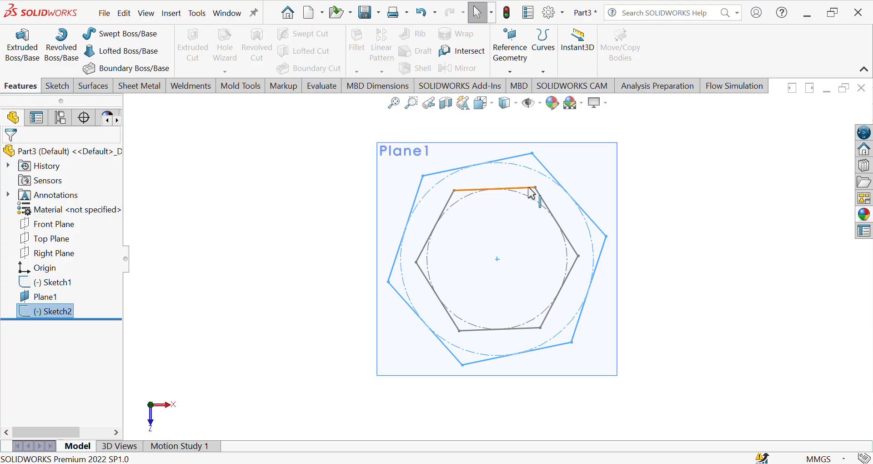
click(529, 189)
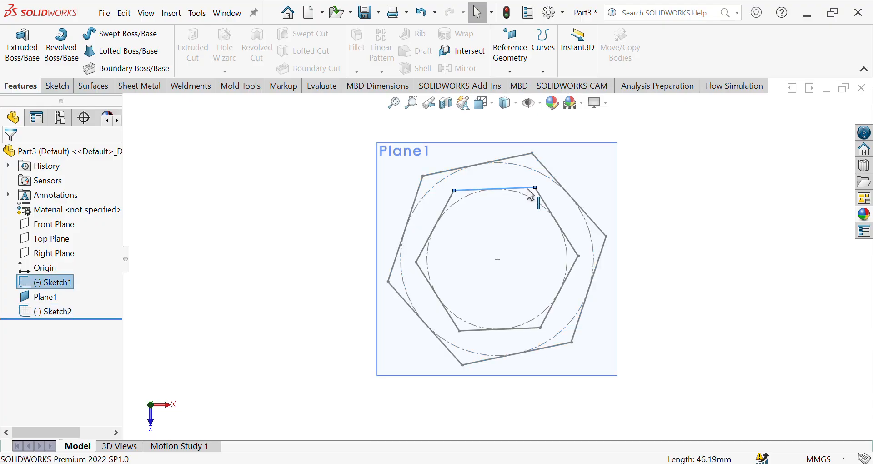
ctrl+click(508, 158)
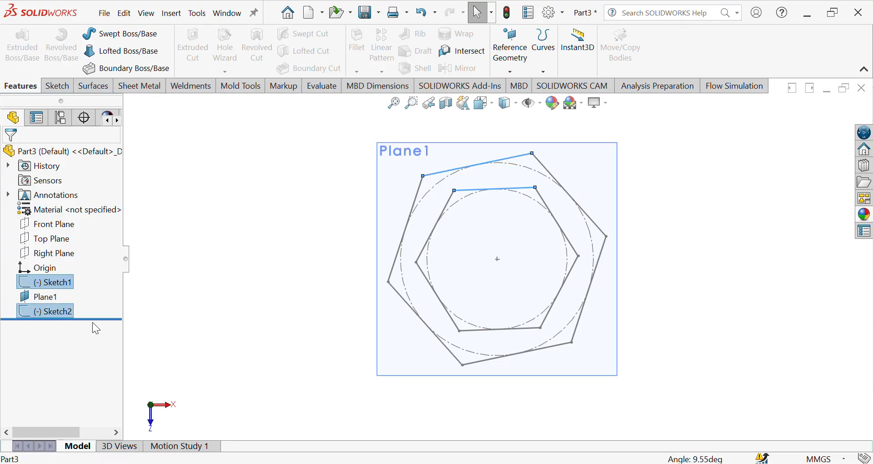
click(262, 219)
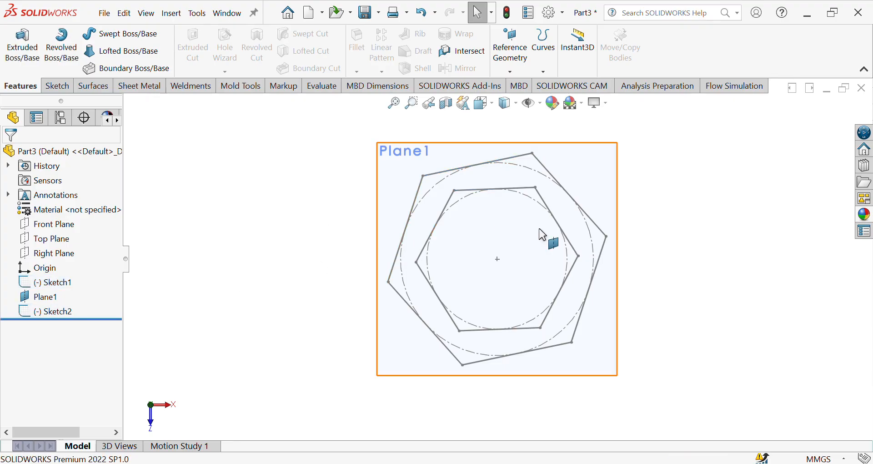
click(523, 187)
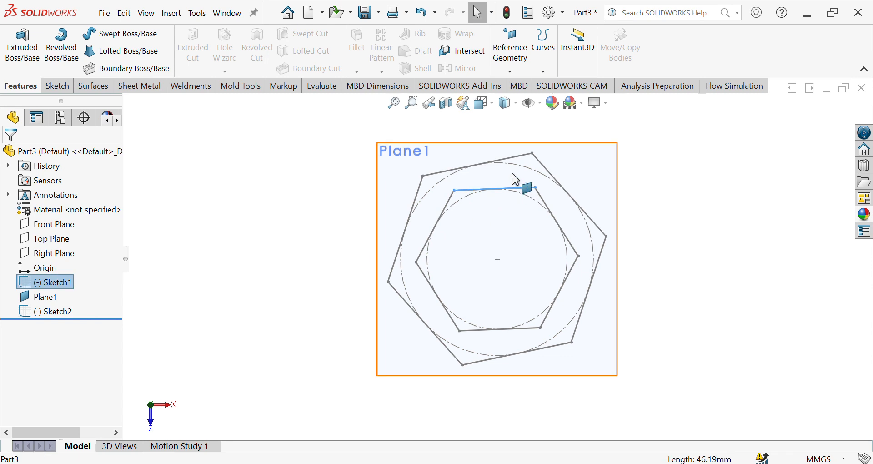
ctrl+click(517, 155)
click(338, 242)
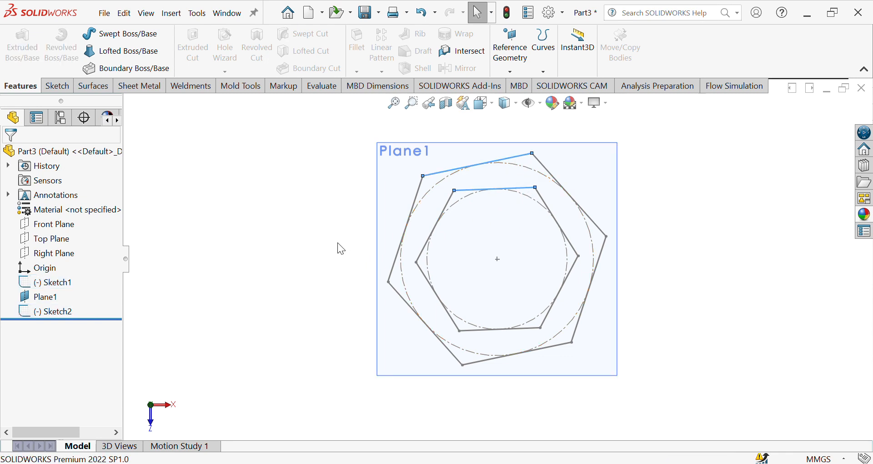
- Edit the larger hexagon's sketch, make its upper edge parallel to the smaller hexagon's matching edge, and exit the sketch
click(69, 310)
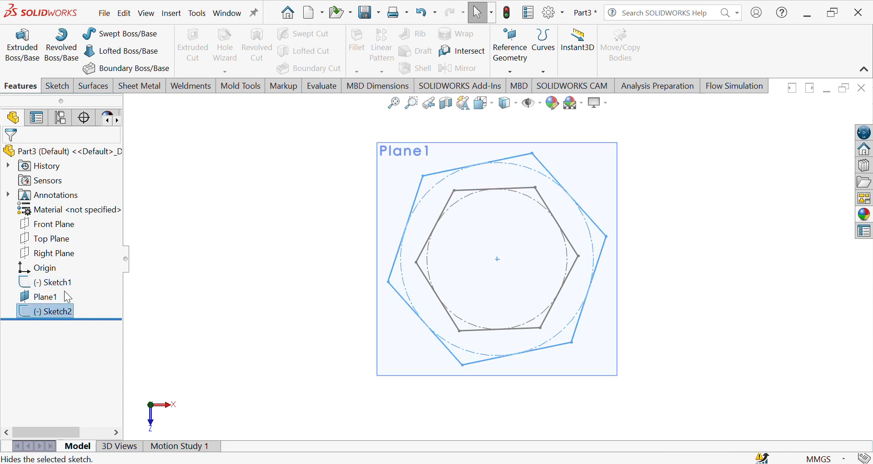
click(72, 269)
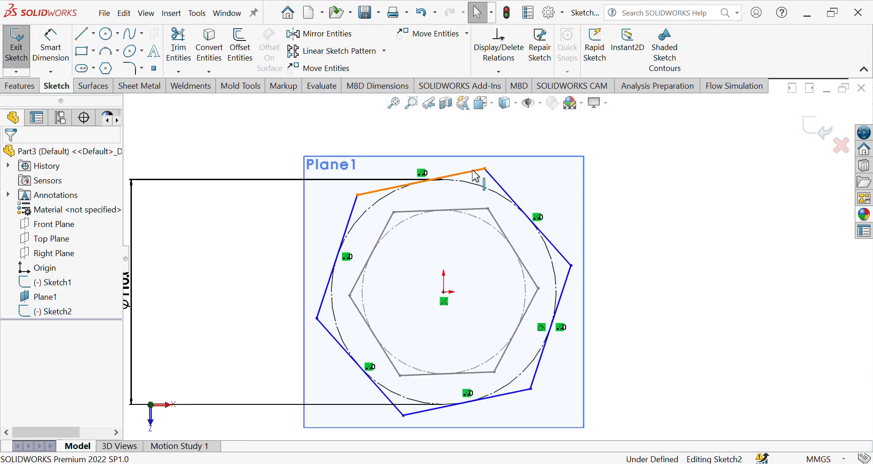
click(475, 172)
ctrl+click(482, 212)
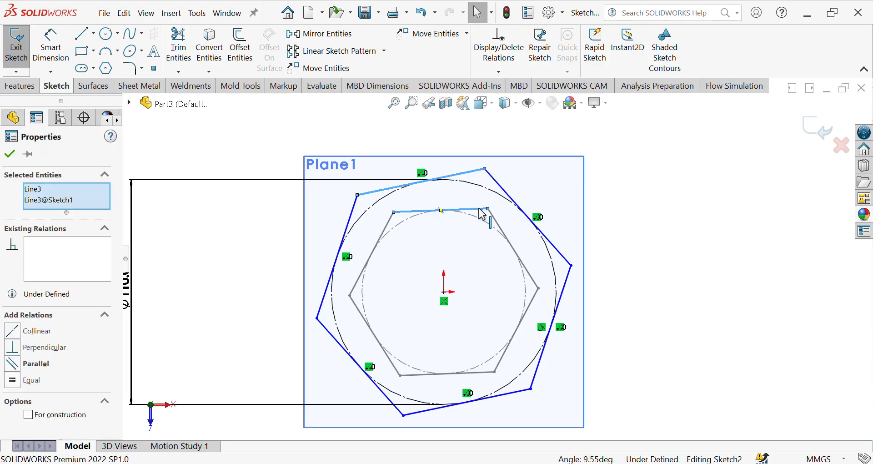
click(36, 364)
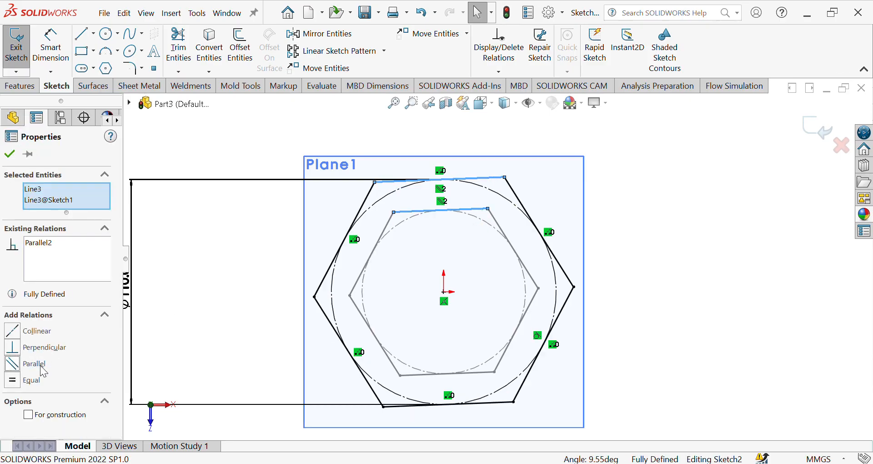
click(10, 155)
key(f)
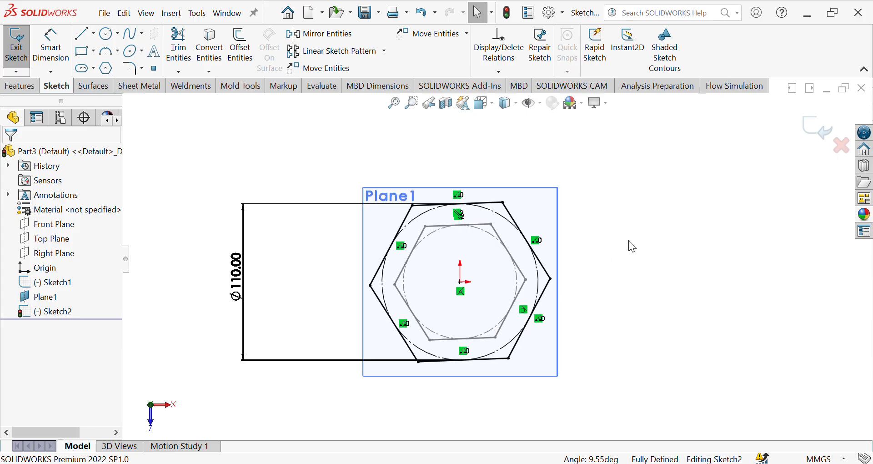
click(816, 127)
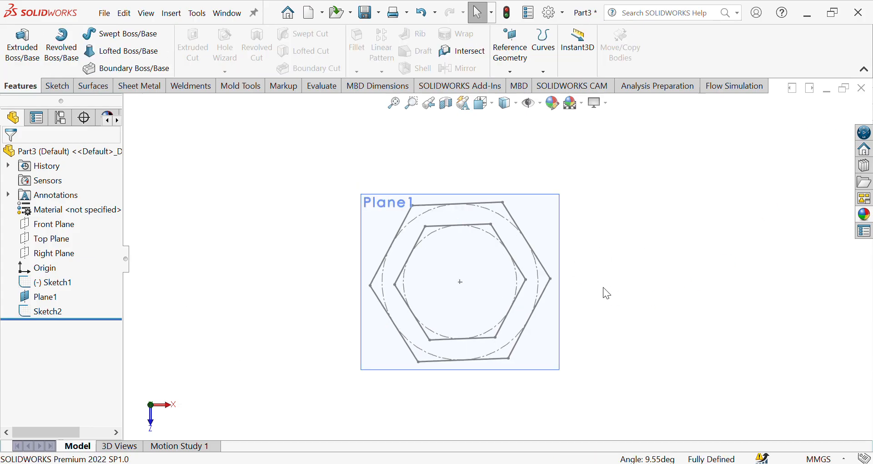
- Loft a solid between the larger and smaller hexagon sketches using matching corners, and hide the offset plane
middle_drag(603, 287, 627, 191)
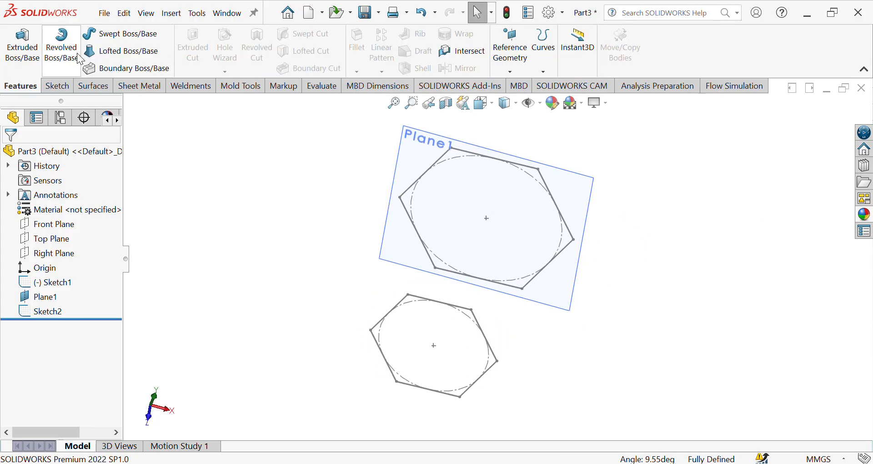
click(120, 54)
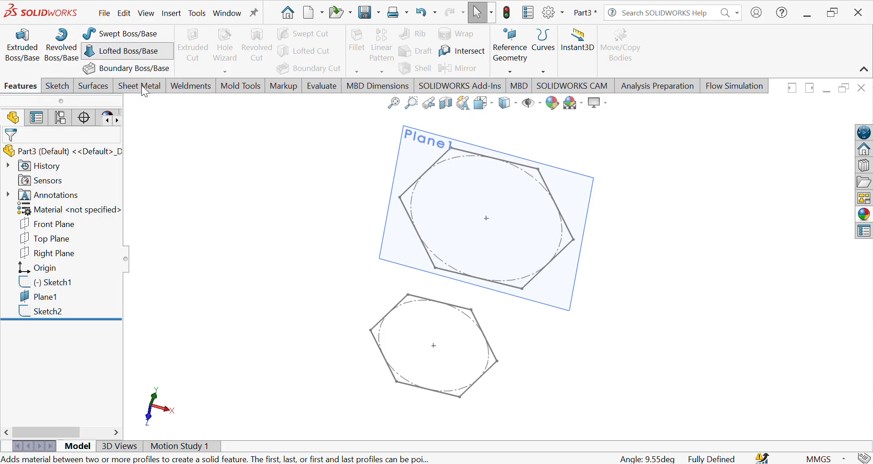
click(436, 269)
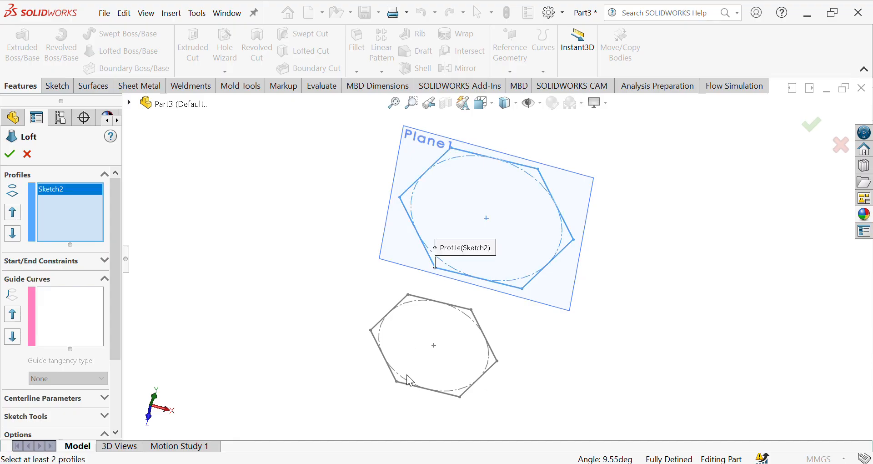
middle_drag(417, 376, 422, 359)
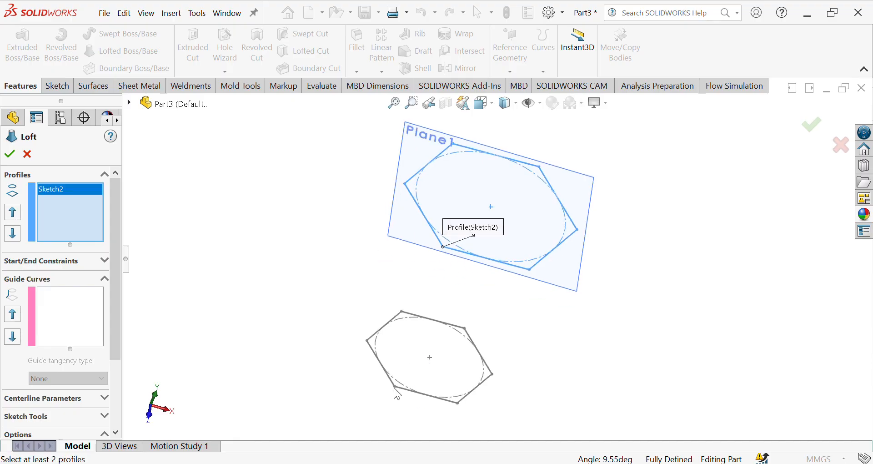
click(394, 389)
mouse_move(395, 390)
middle_down()
mouse_move(384, 347)
mouse_move(340, 338)
middle_up()
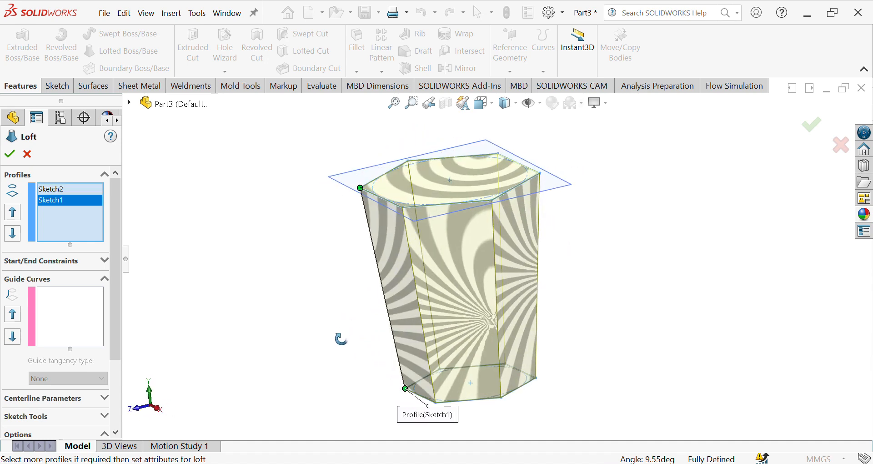
scroll(435, 249, down, 3)
scroll(435, 249, up, 1)
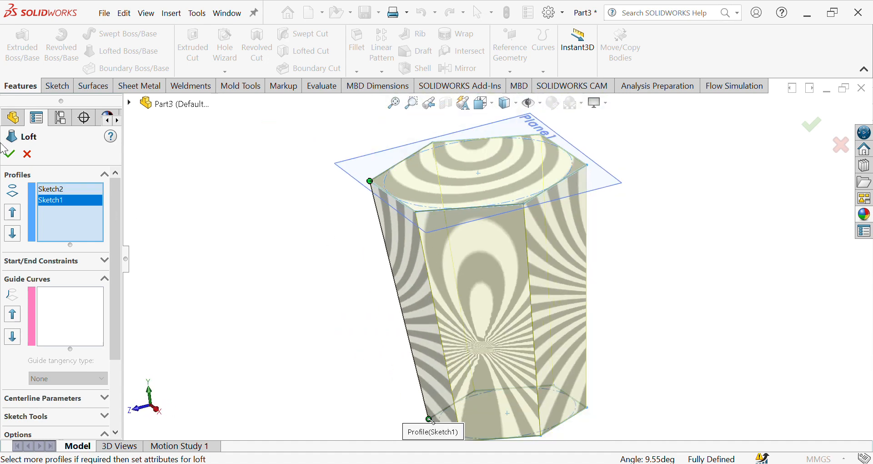
click(10, 154)
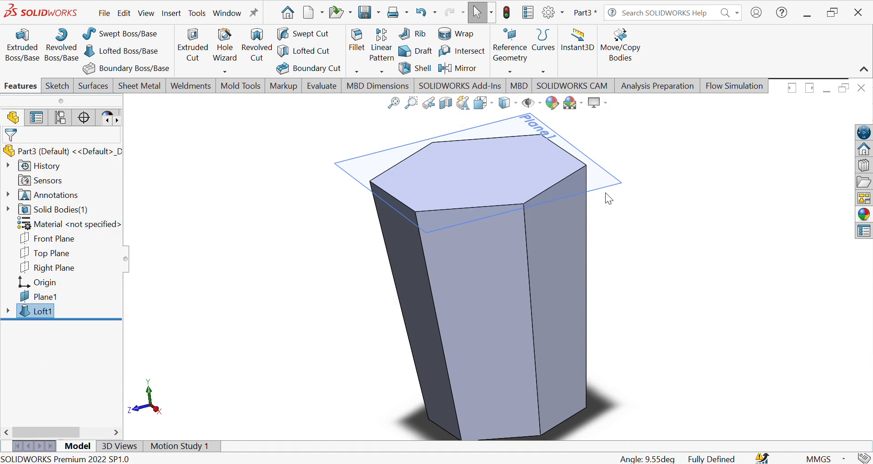
click(609, 191)
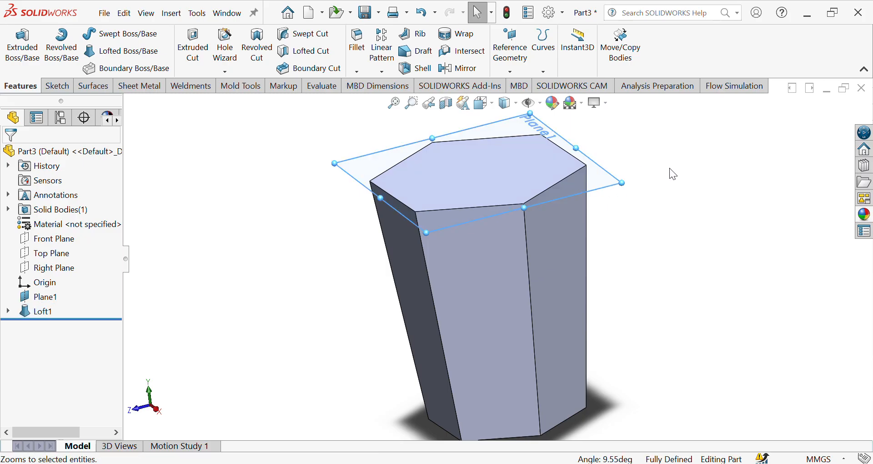
click(654, 177)
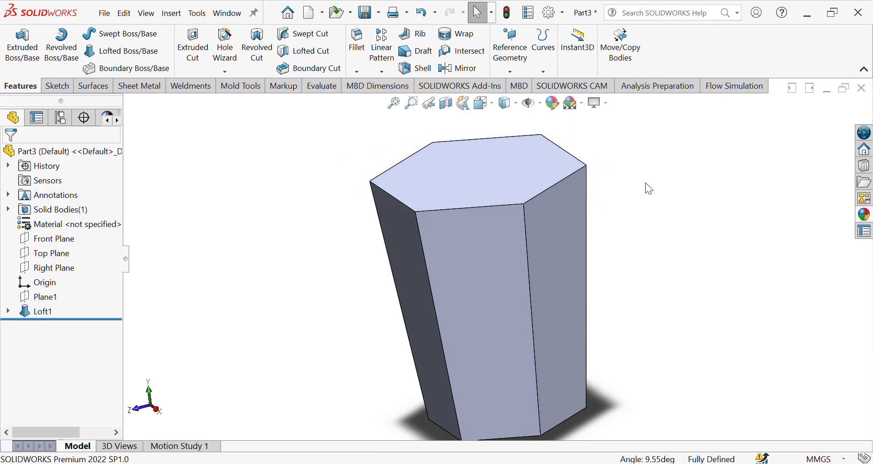
- Start a sketch on the loft's smaller hexagonal end face and convert the face's edges into sketch entities
scroll(599, 239, up, 3)
middle_drag(598, 240, 533, 133)
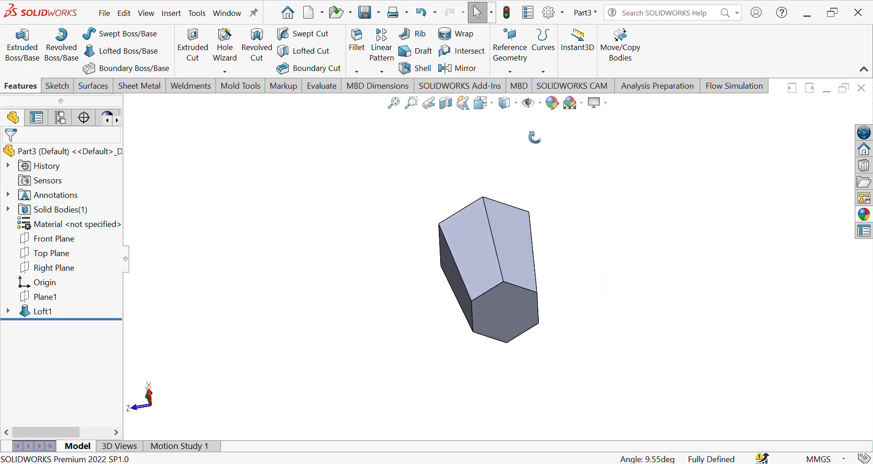
click(503, 313)
click(551, 286)
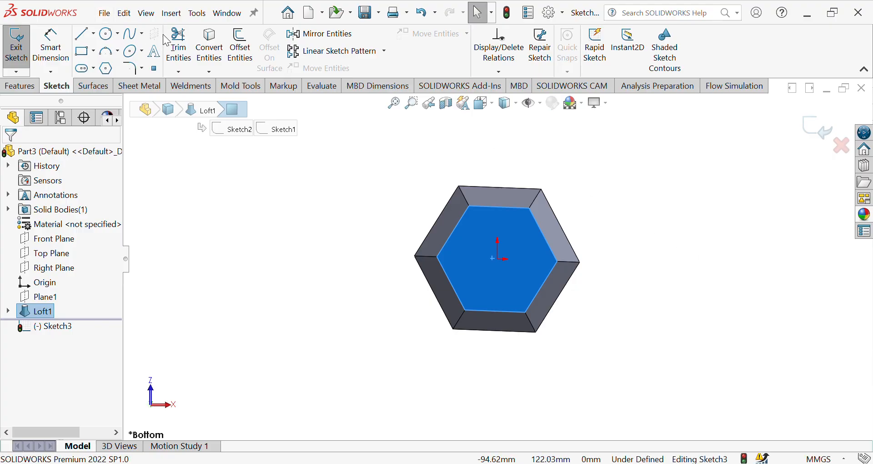
click(215, 52)
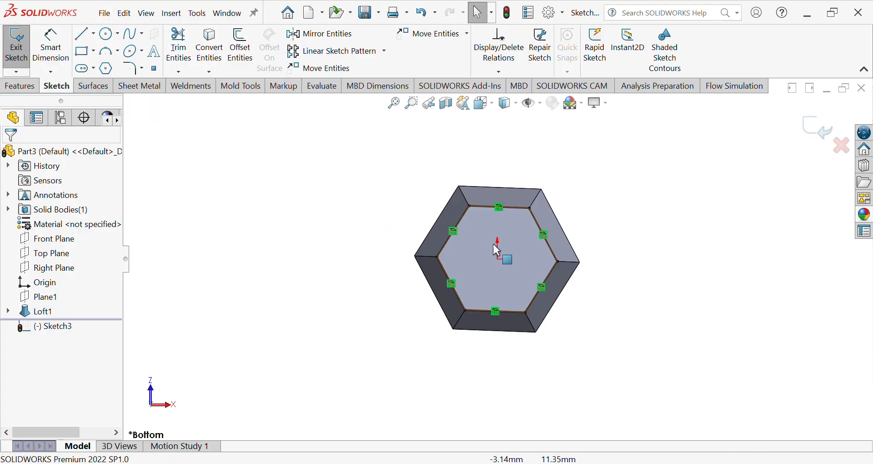
- Start a blind boss extrusion of the converted hexagon away from the loft with a depth of 20 mm
middle_drag(495, 246, 493, 298)
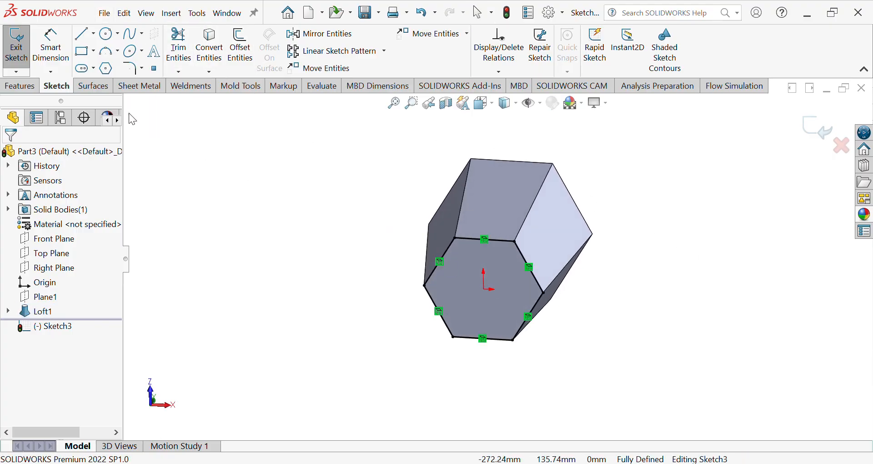
click(32, 86)
click(22, 45)
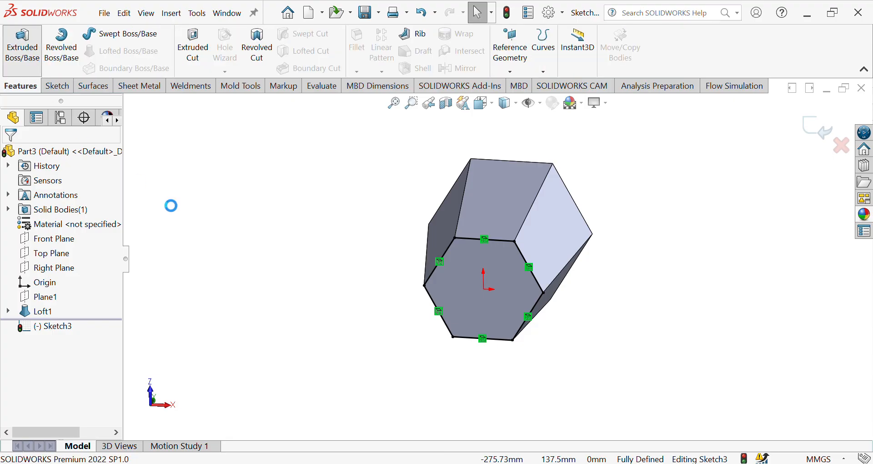
mouse_move(529, 354)
middle_down()
mouse_move(514, 386)
mouse_move(463, 396)
middle_up()
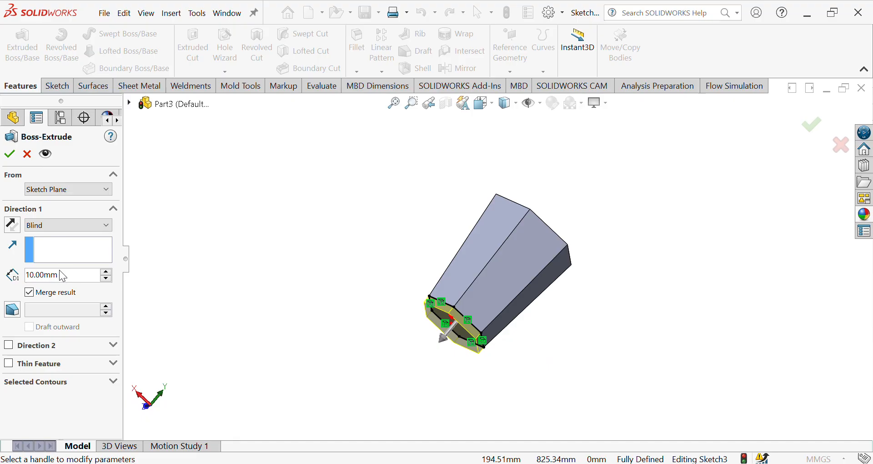
click(107, 273)
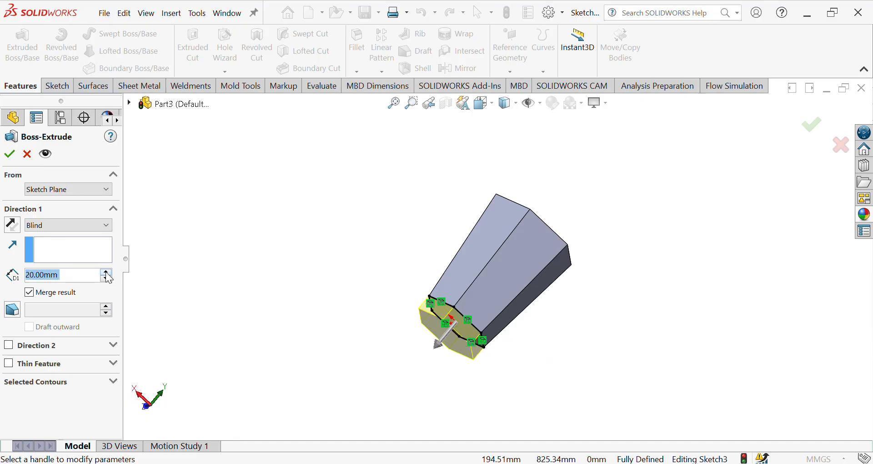
- Make the extrusion a one-direction thin feature with a 2 mm wall offset inward, and complete it
click(9, 364)
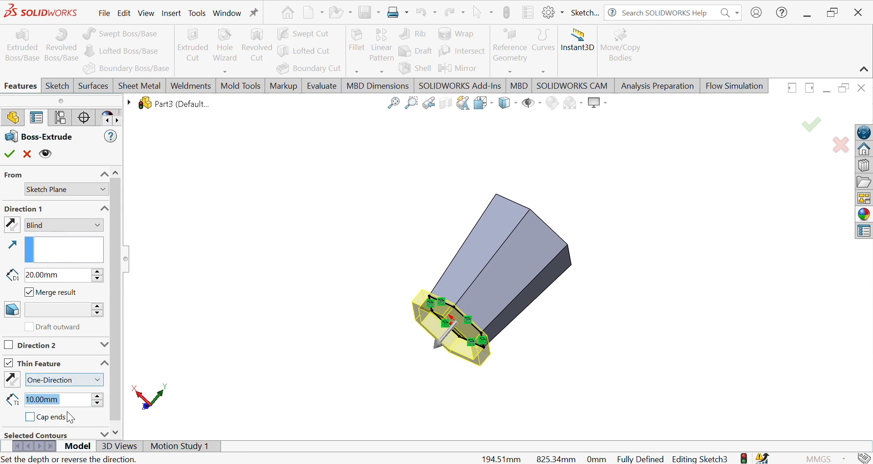
click(13, 380)
middle_drag(302, 345, 353, 267)
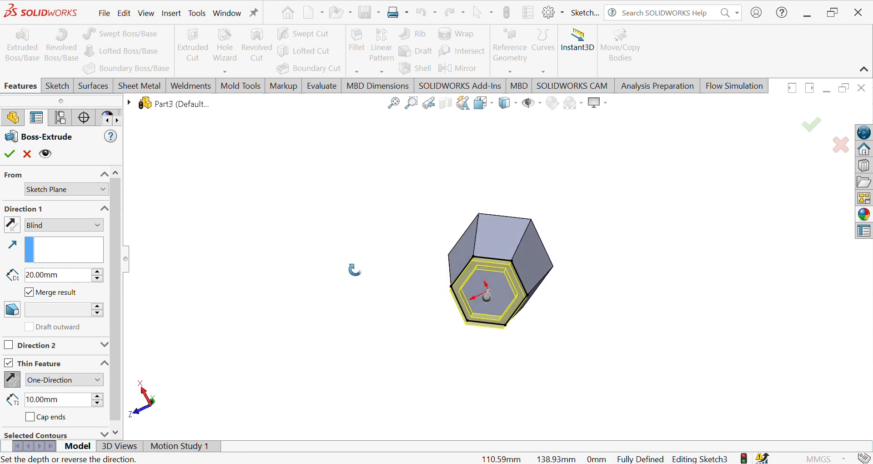
click(9, 375)
click(10, 381)
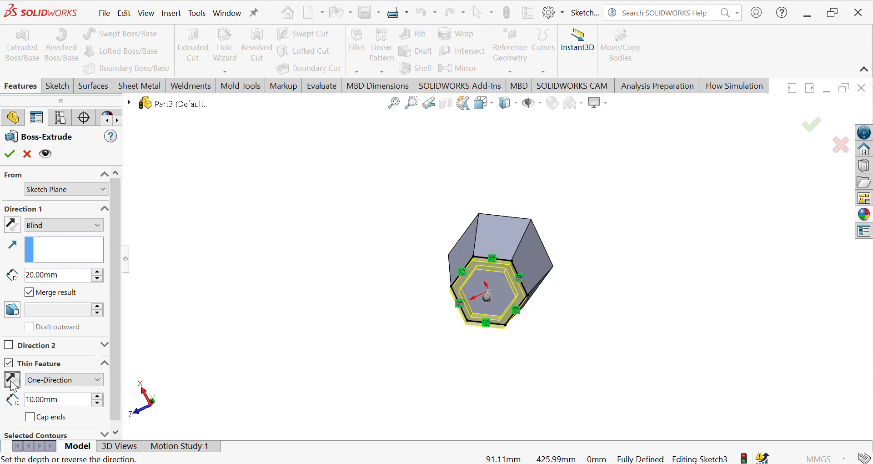
click(82, 404)
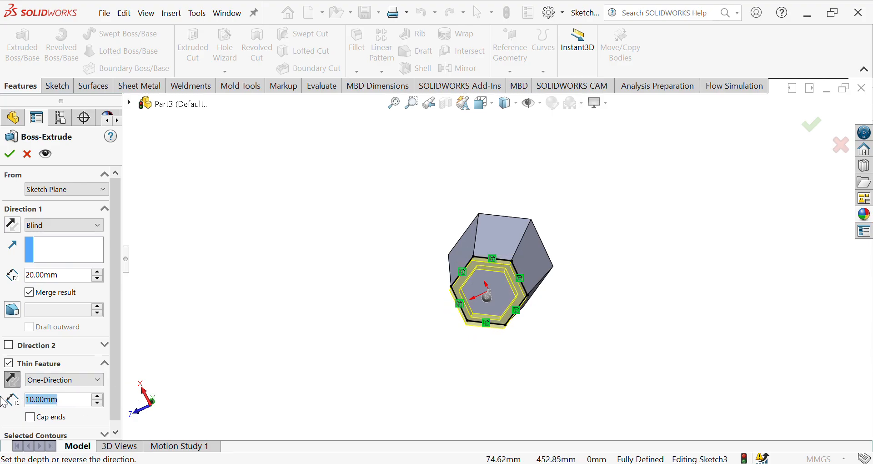
text(2)
key(Return)
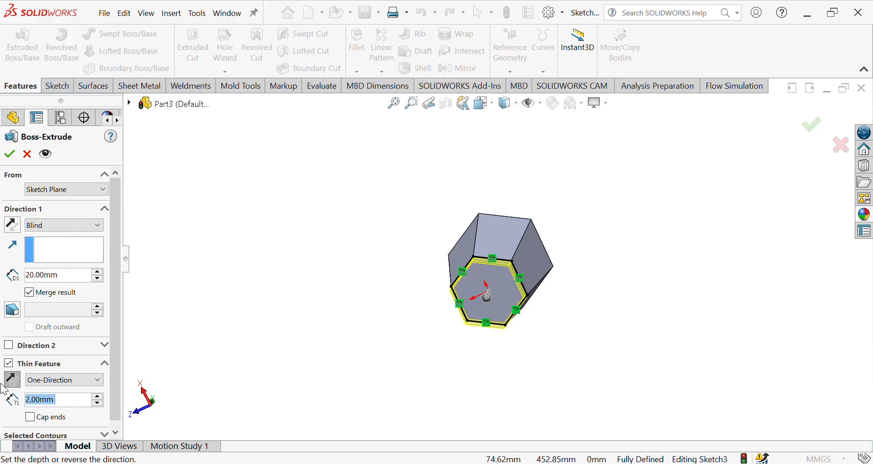
middle_drag(298, 327, 323, 351)
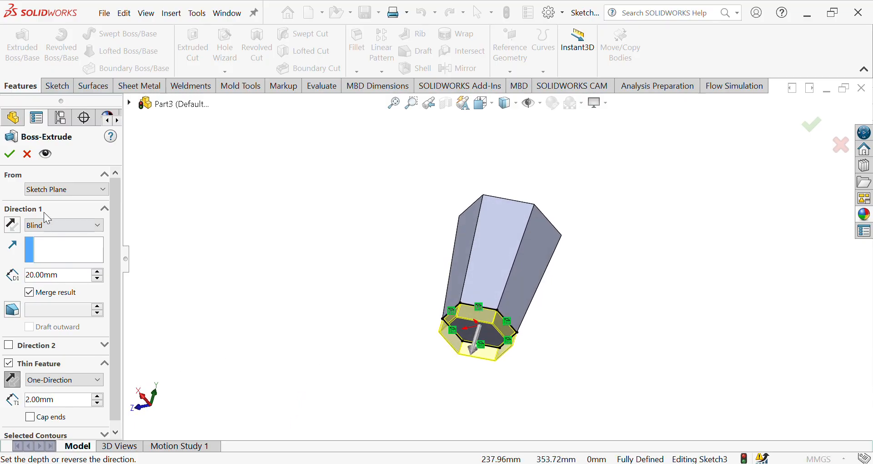
click(10, 155)
- Shell the body with a 10 mm wall thickness, removing the larger hexagonal end face
middle_drag(369, 267, 374, 431)
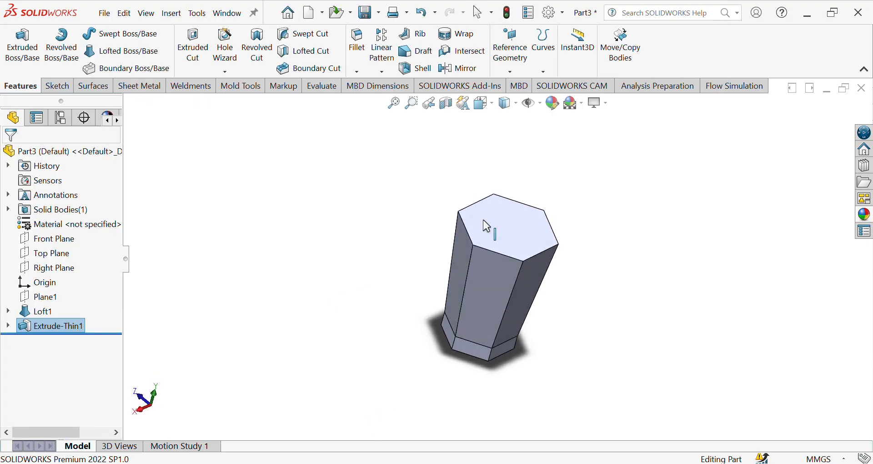
click(416, 69)
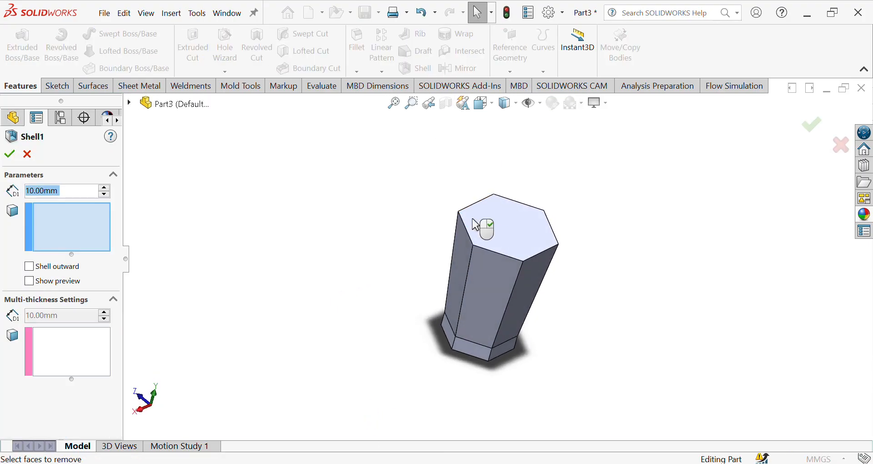
click(511, 236)
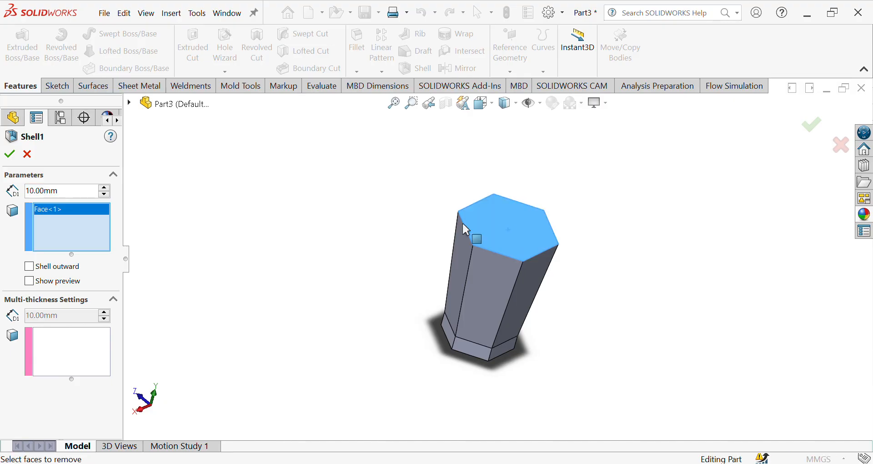
click(10, 155)
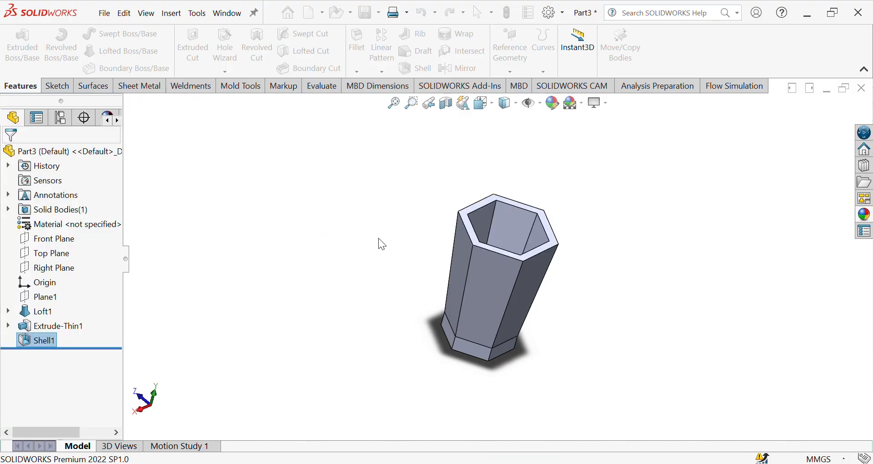
- Edit the shell feature and set its wall thickness to 2 mm
click(36, 340)
click(164, 329)
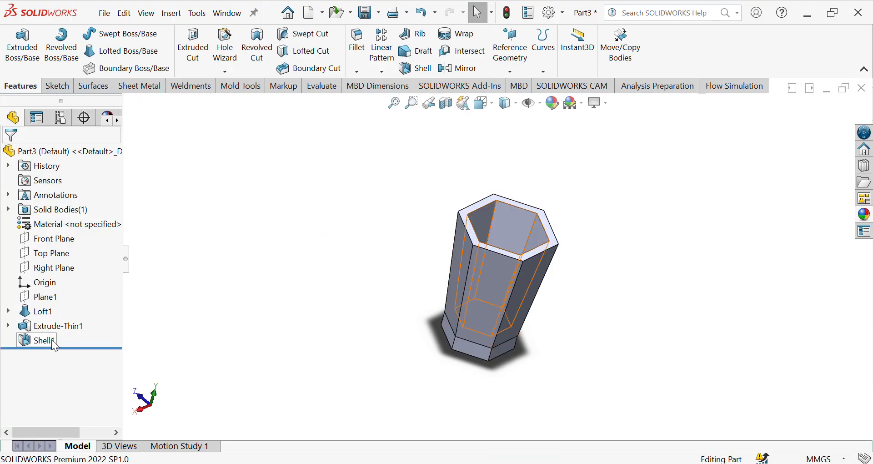
click(51, 338)
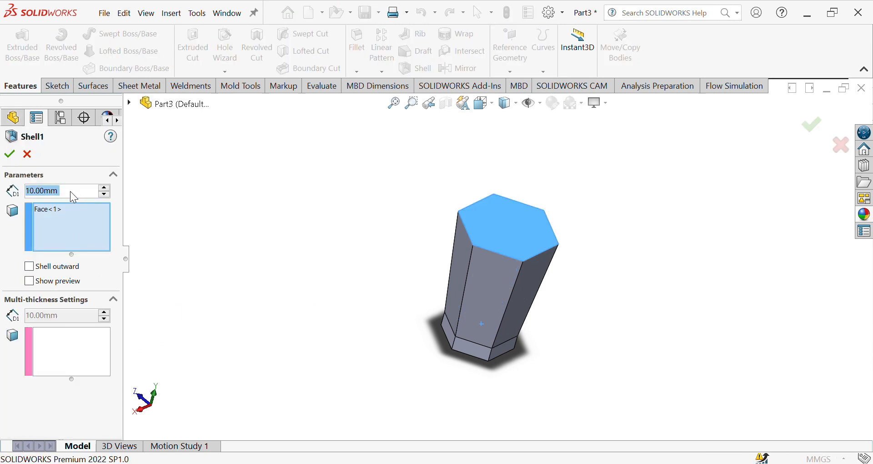
text(2)
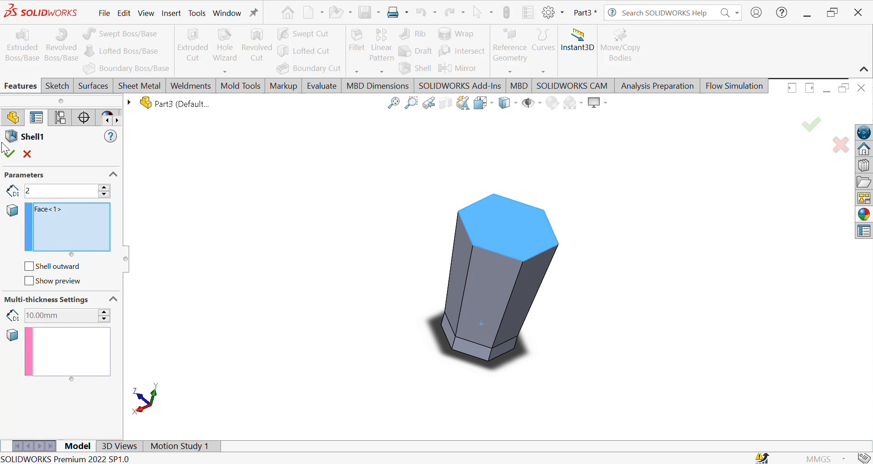
click(10, 155)
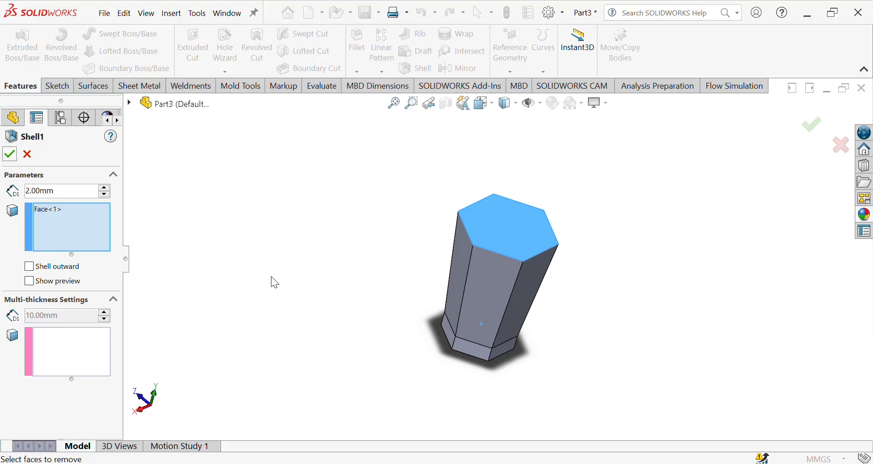
click(10, 154)
- Apply the clear thick glass appearance from the Glass category to the whole cup
mouse_move(429, 285)
middle_down()
mouse_move(423, 276)
mouse_move(425, 291)
middle_up()
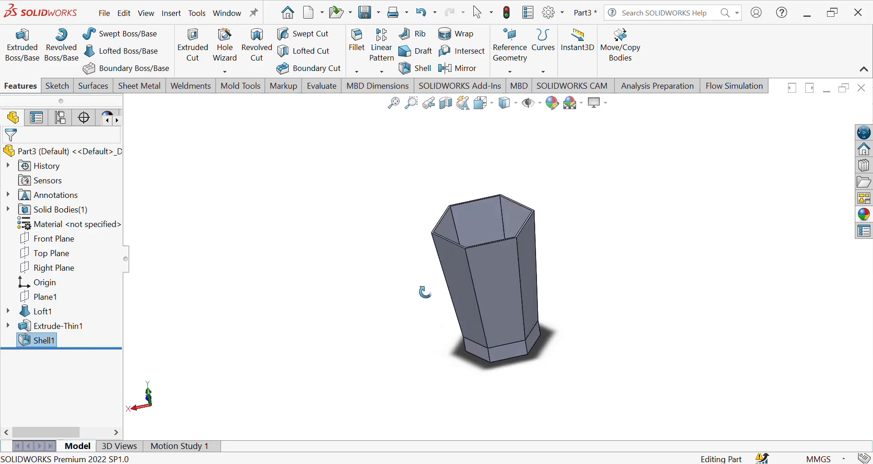
scroll(515, 305, down, 3)
mouse_move(515, 305)
middle_down()
mouse_move(516, 280)
mouse_move(501, 311)
middle_up()
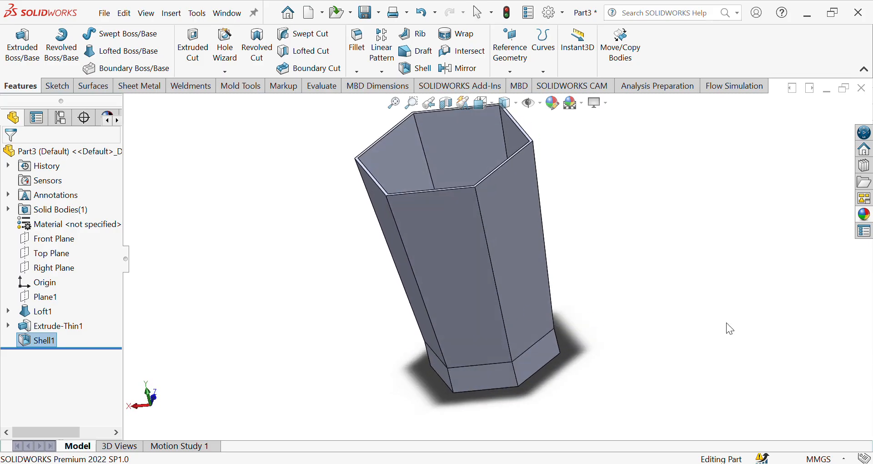
click(864, 214)
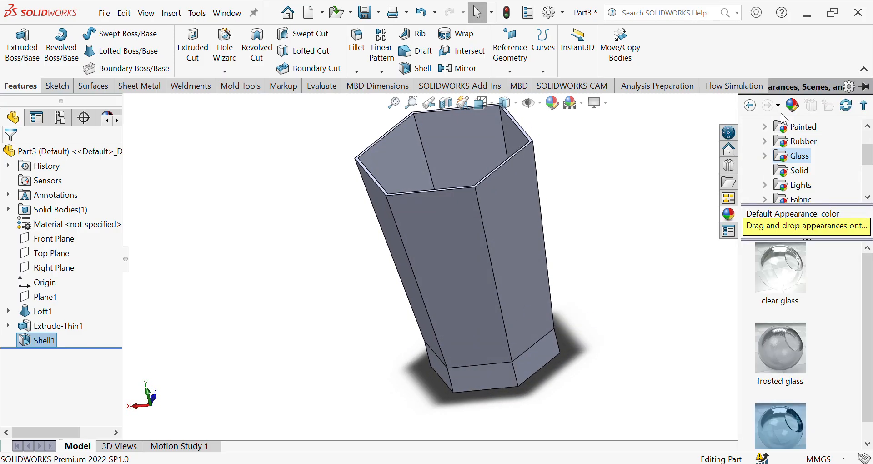
click(803, 162)
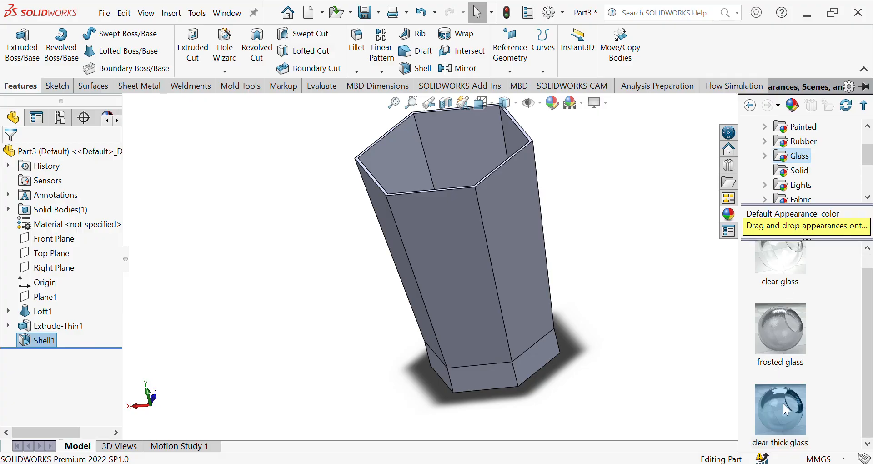
drag(783, 403, 724, 293)
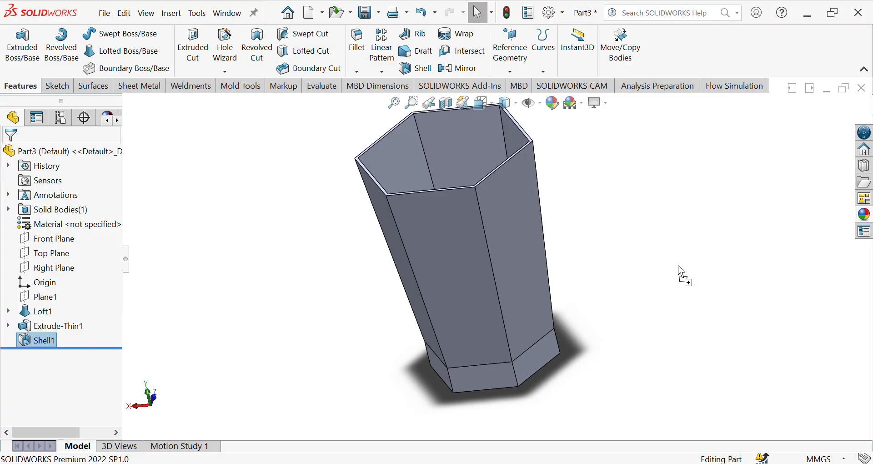
drag(680, 268, 473, 215)
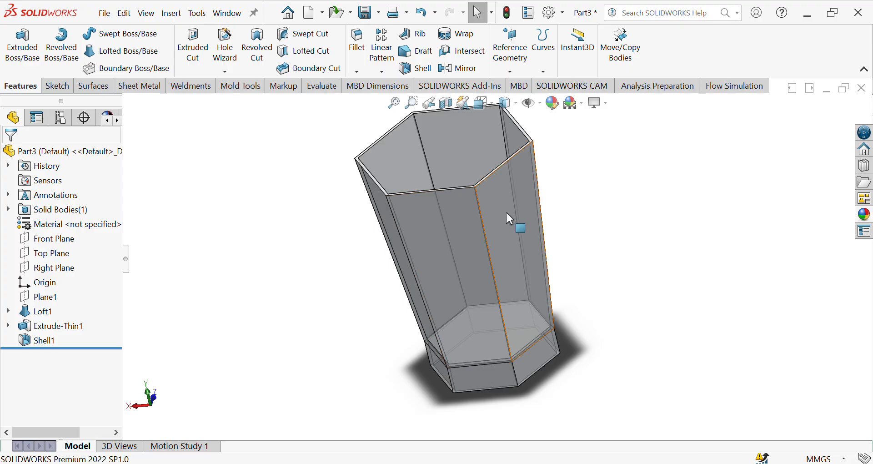
- Apply a yellow appearance from the Solid category to the whole cup
scroll(510, 213, down, 4)
scroll(513, 211, up, 5)
middle_drag(579, 220, 478, 271)
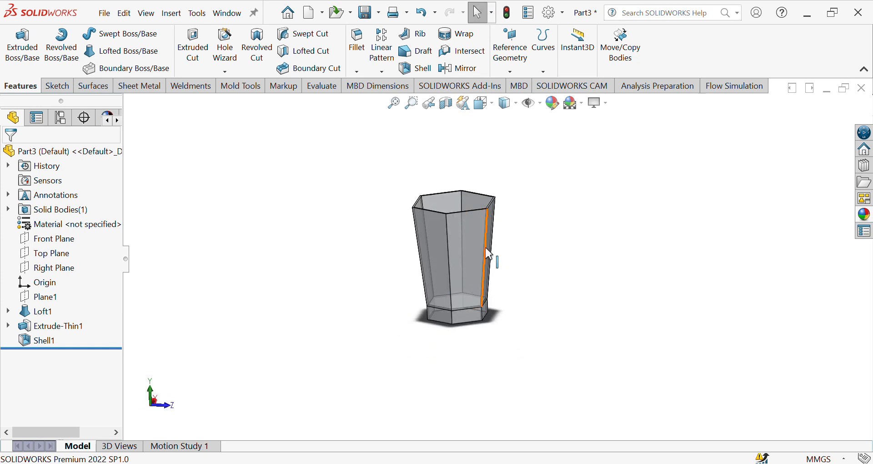
scroll(485, 248, down, 3)
click(864, 215)
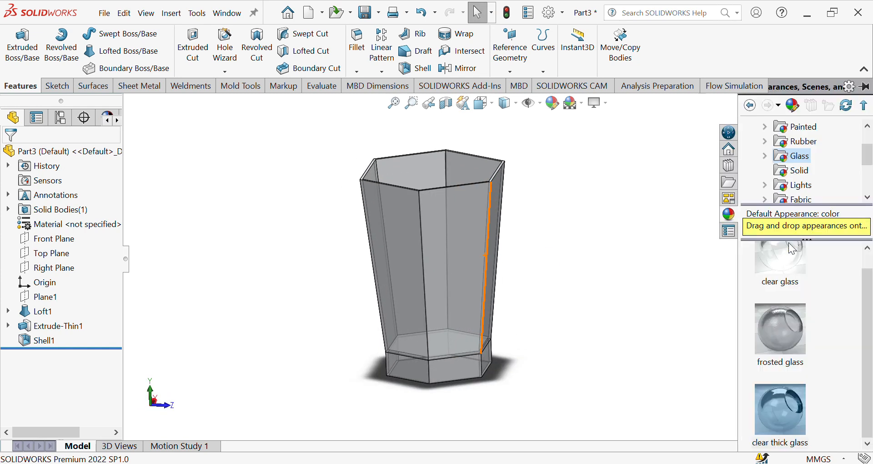
click(809, 175)
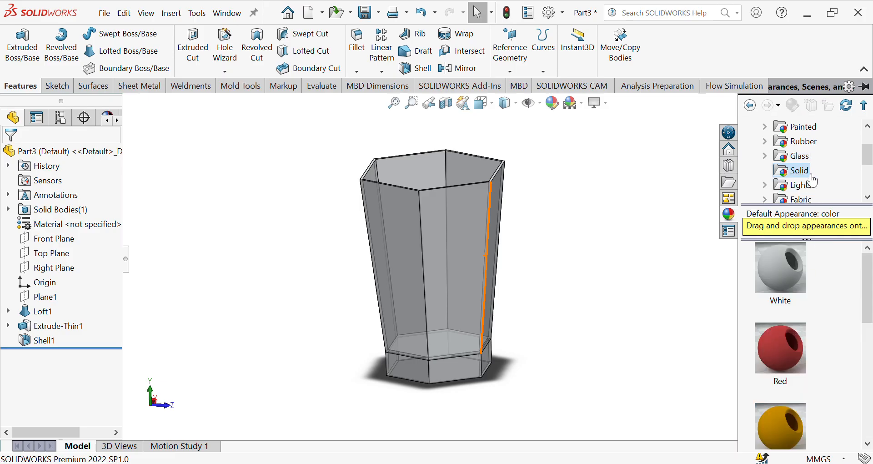
scroll(780, 389, down, 1)
scroll(780, 389, up, 1)
scroll(780, 390, down, 1)
drag(778, 394, 456, 242)
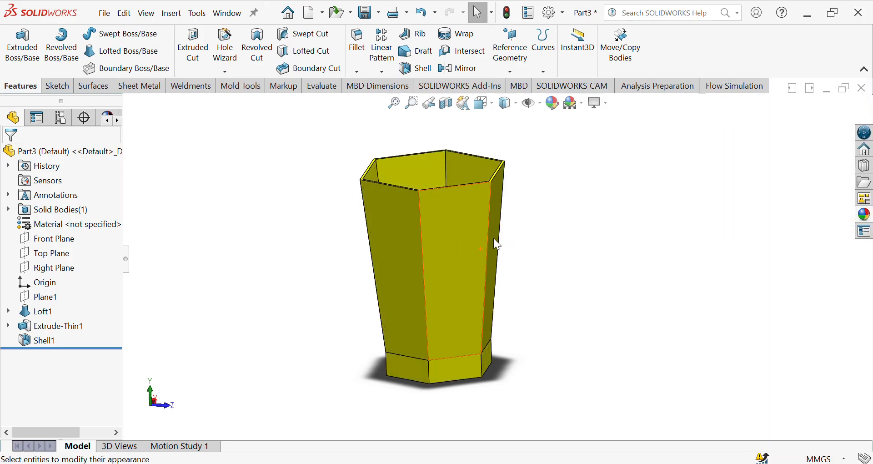
- Examine the yellow cup's rim, interior and base from several angles and distances
middle_drag(503, 261, 510, 344)
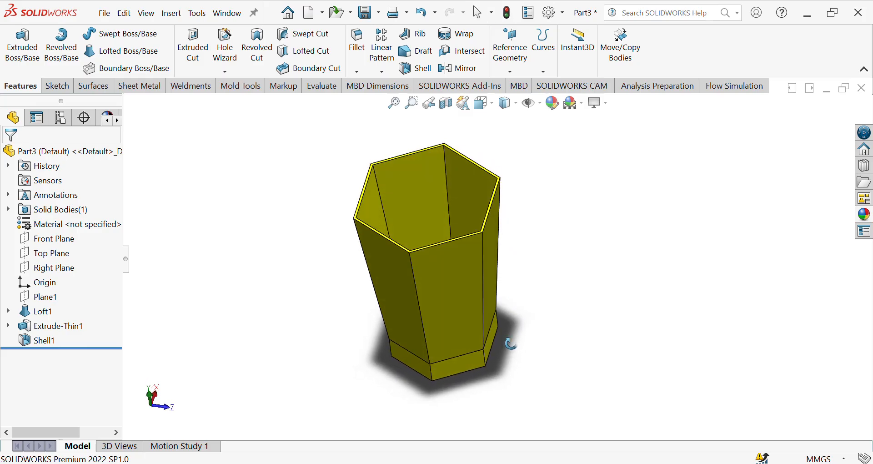
scroll(492, 313, down, 2)
scroll(493, 312, up, 4)
mouse_move(492, 312)
middle_down()
mouse_move(445, 272)
mouse_move(444, 255)
mouse_move(446, 292)
mouse_move(460, 295)
mouse_move(478, 335)
mouse_move(485, 323)
middle_up()
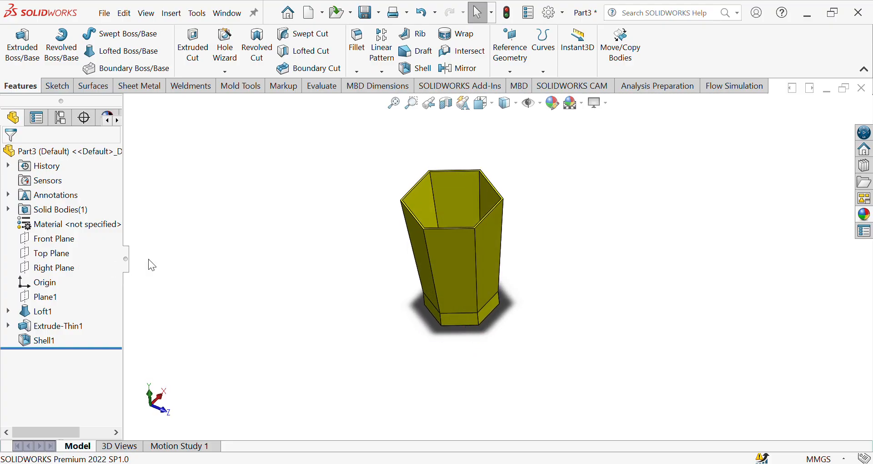
click(9, 326)
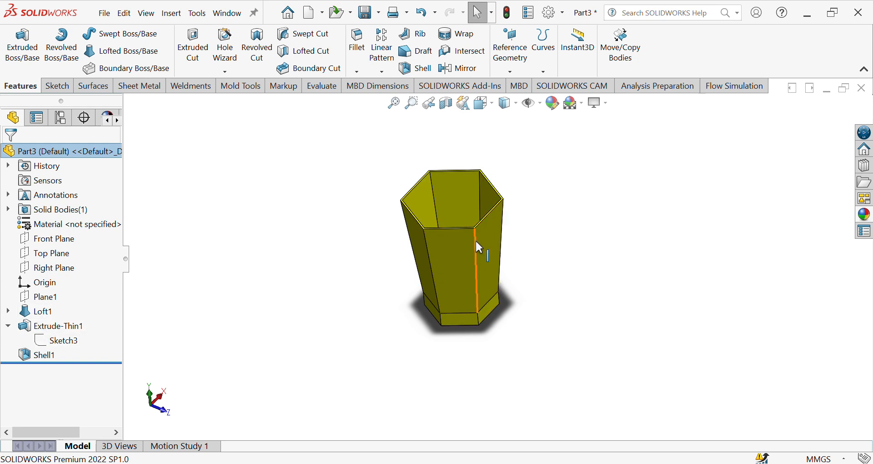
scroll(478, 223, down, 5)
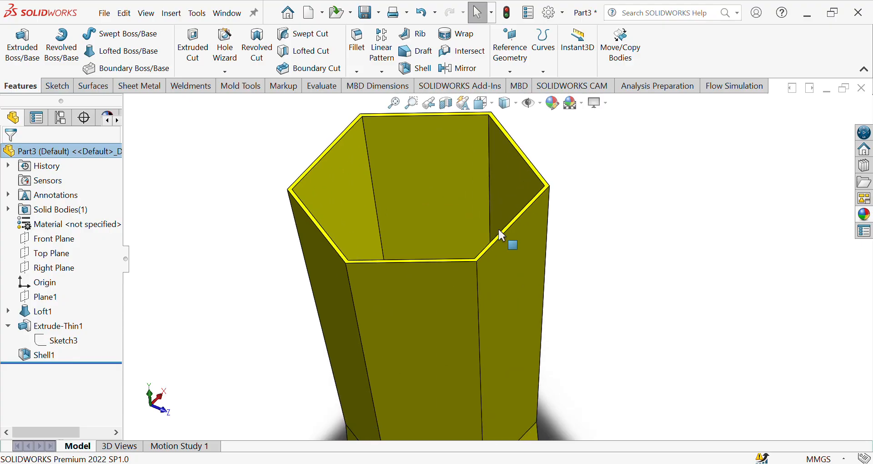
scroll(514, 236, down, 3)
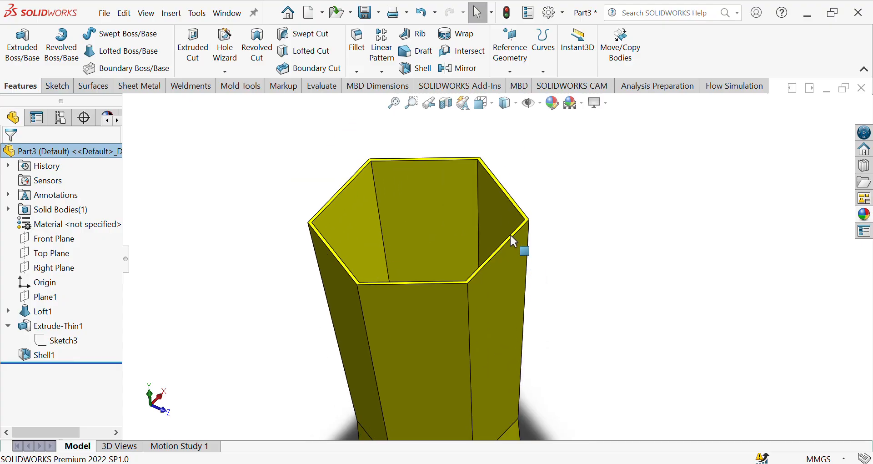
scroll(510, 235, up, 4)
scroll(479, 287, down, 3)
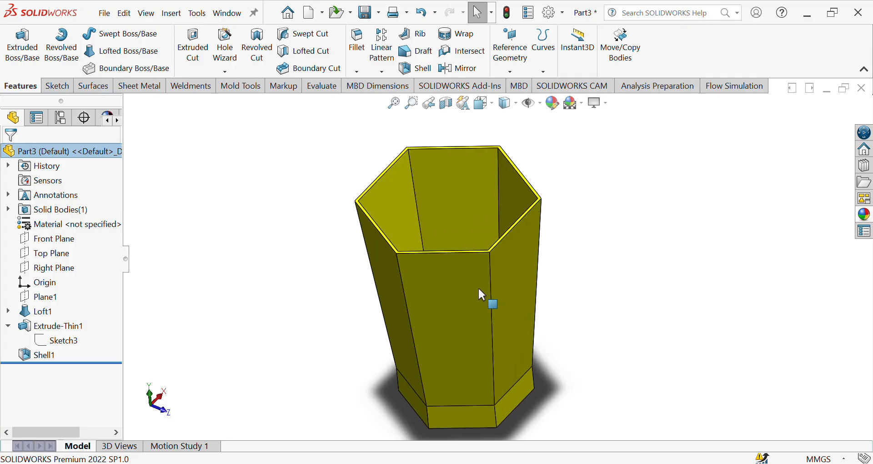
middle_drag(478, 287, 467, 326)
scroll(438, 309, up, 3)
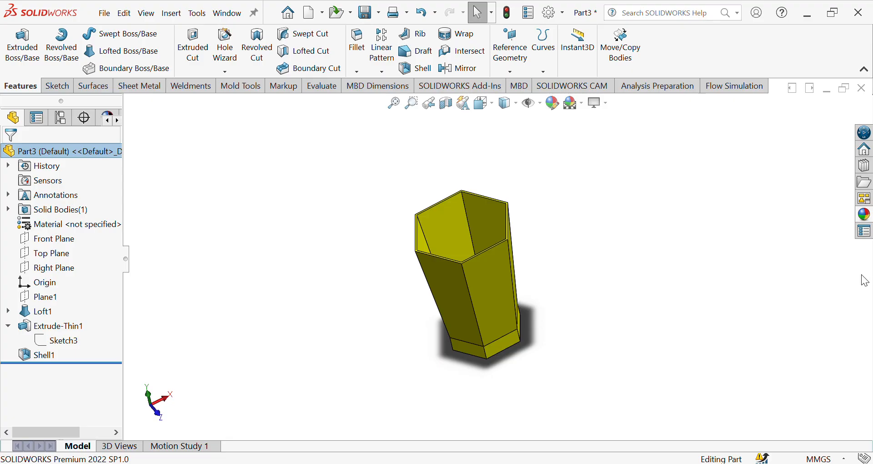
- Undo the yellow appearance on the cup and inspect the glass body up close
key(ctrl+z)
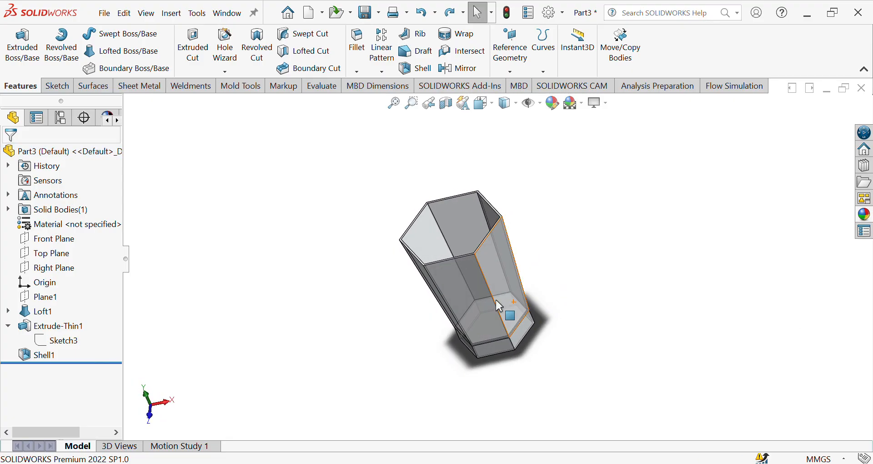
scroll(511, 311, down, 3)
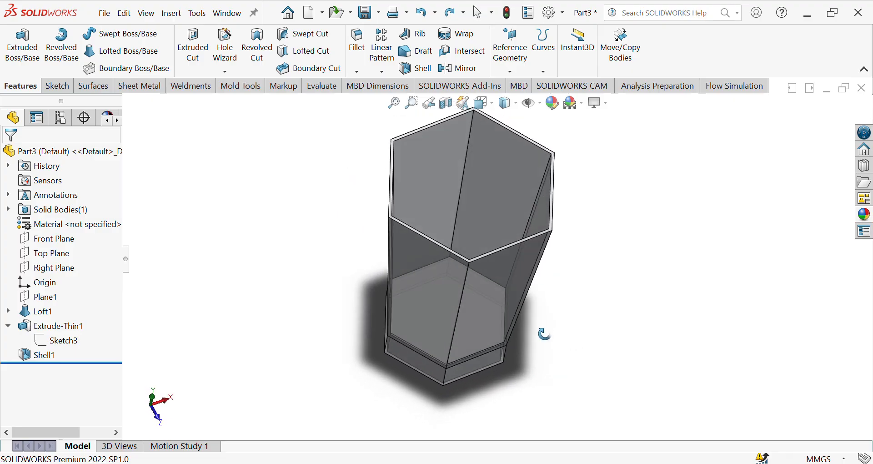